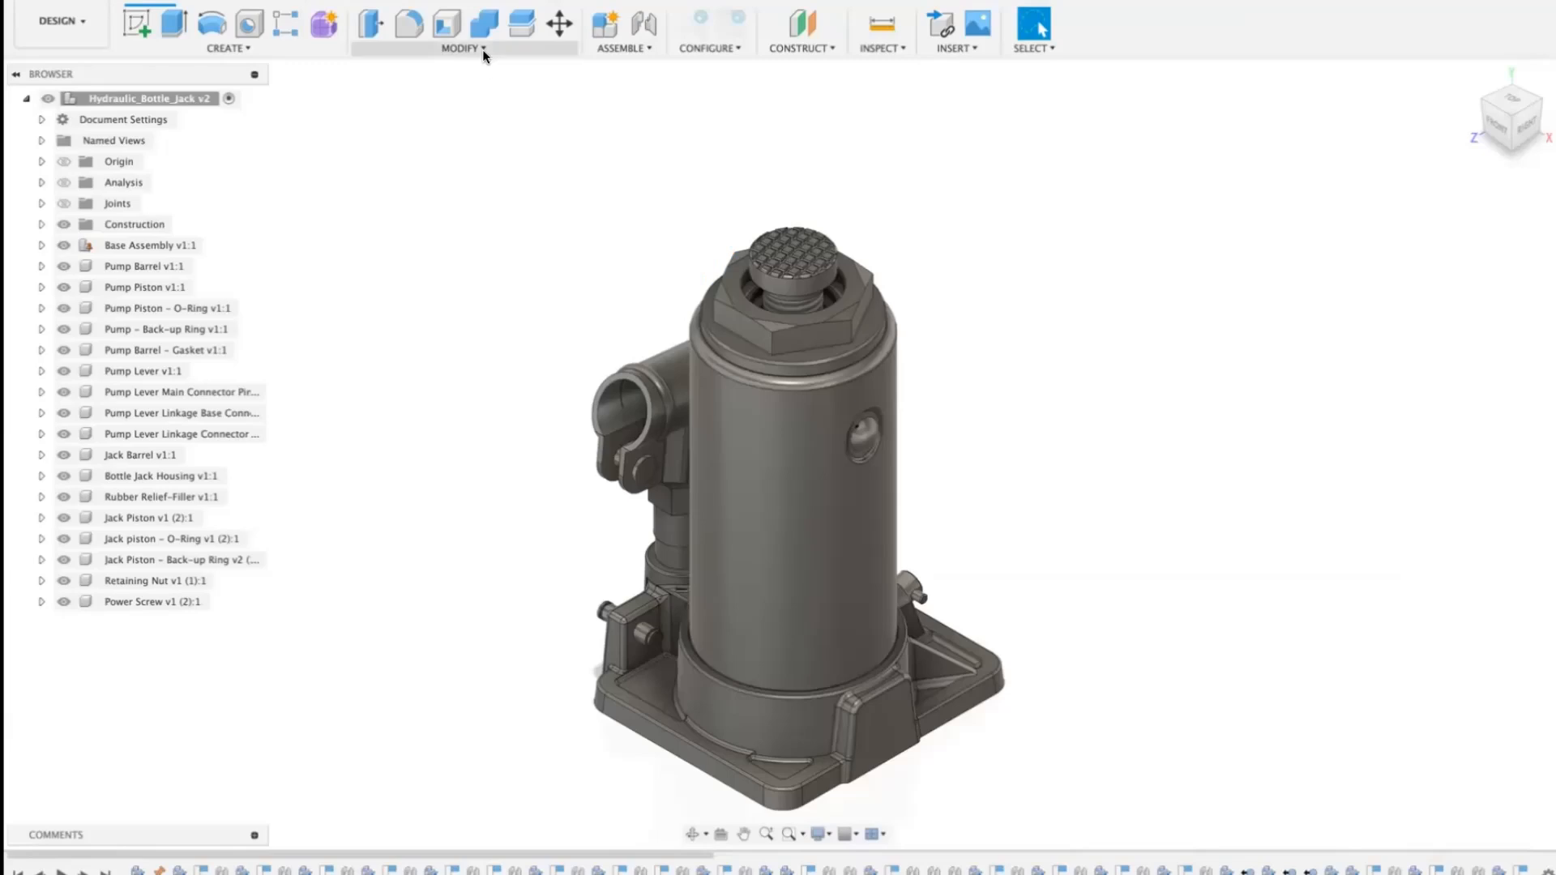
- Open the Appearance dialog and move it beside the bottle jack so that it does not cover the model
{"action": "left_click", "coordinate": [483, 49]}
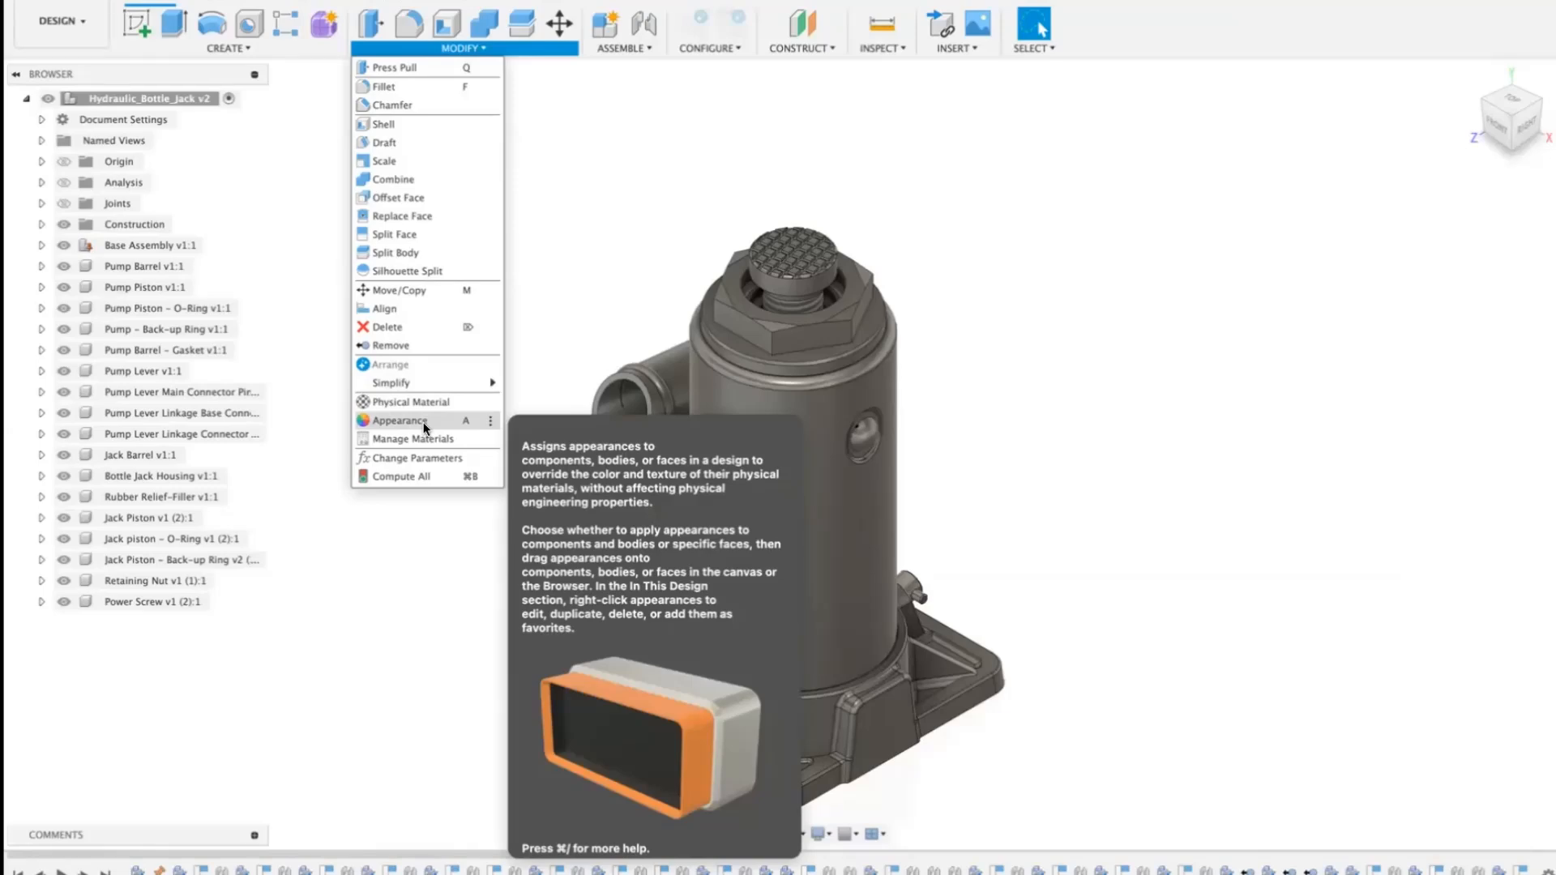
{"action": "left_click", "coordinate": [425, 423]}
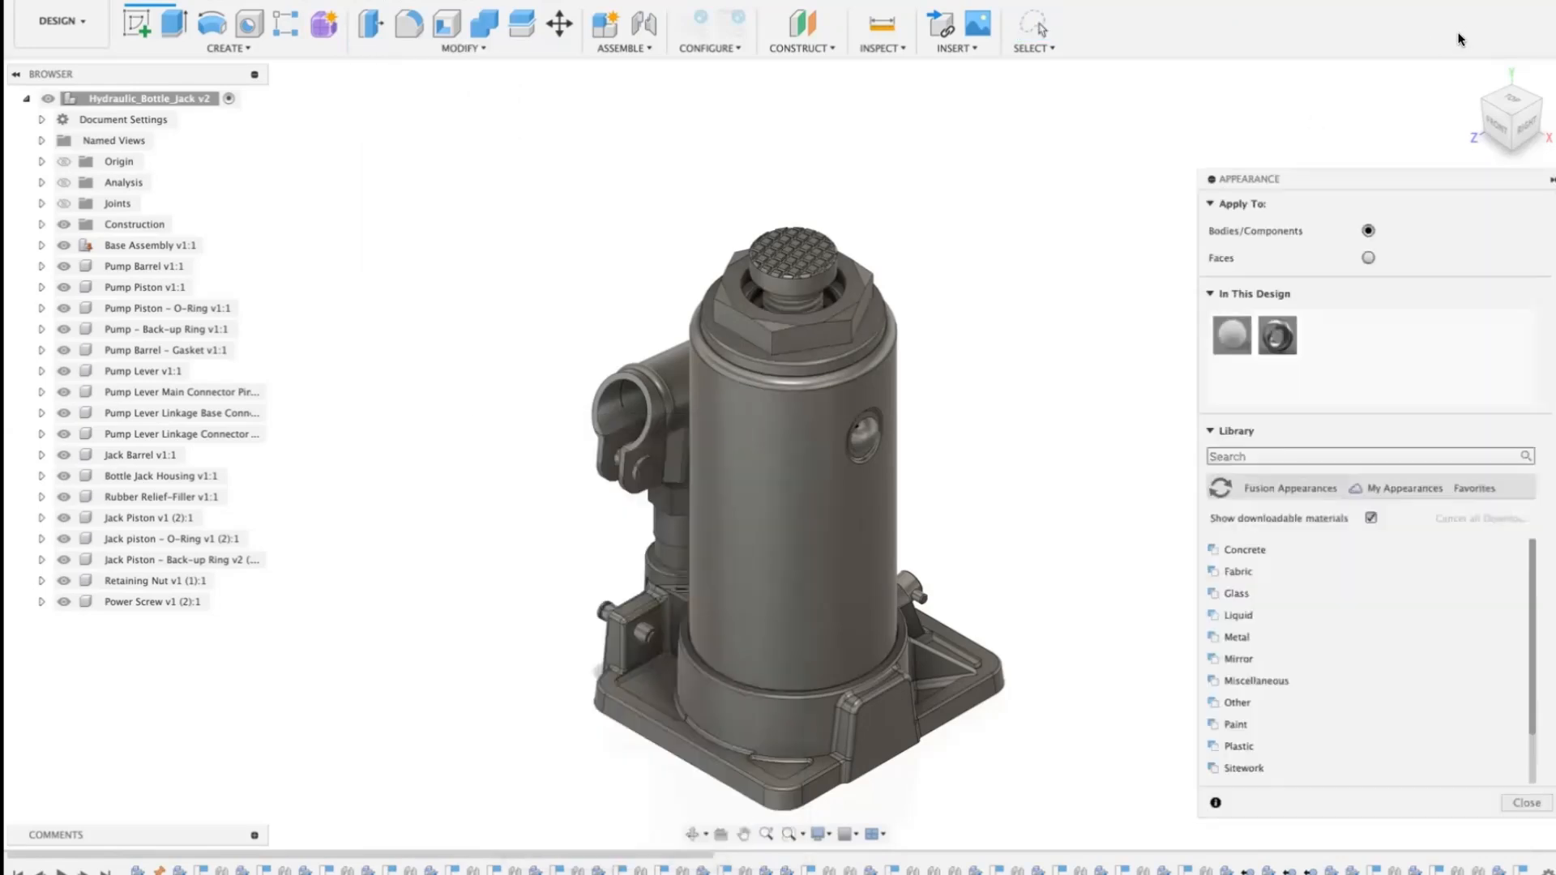
{"action": "left_click_drag", "start_coordinate": [1413, 183], "coordinate": [1196, 90]}
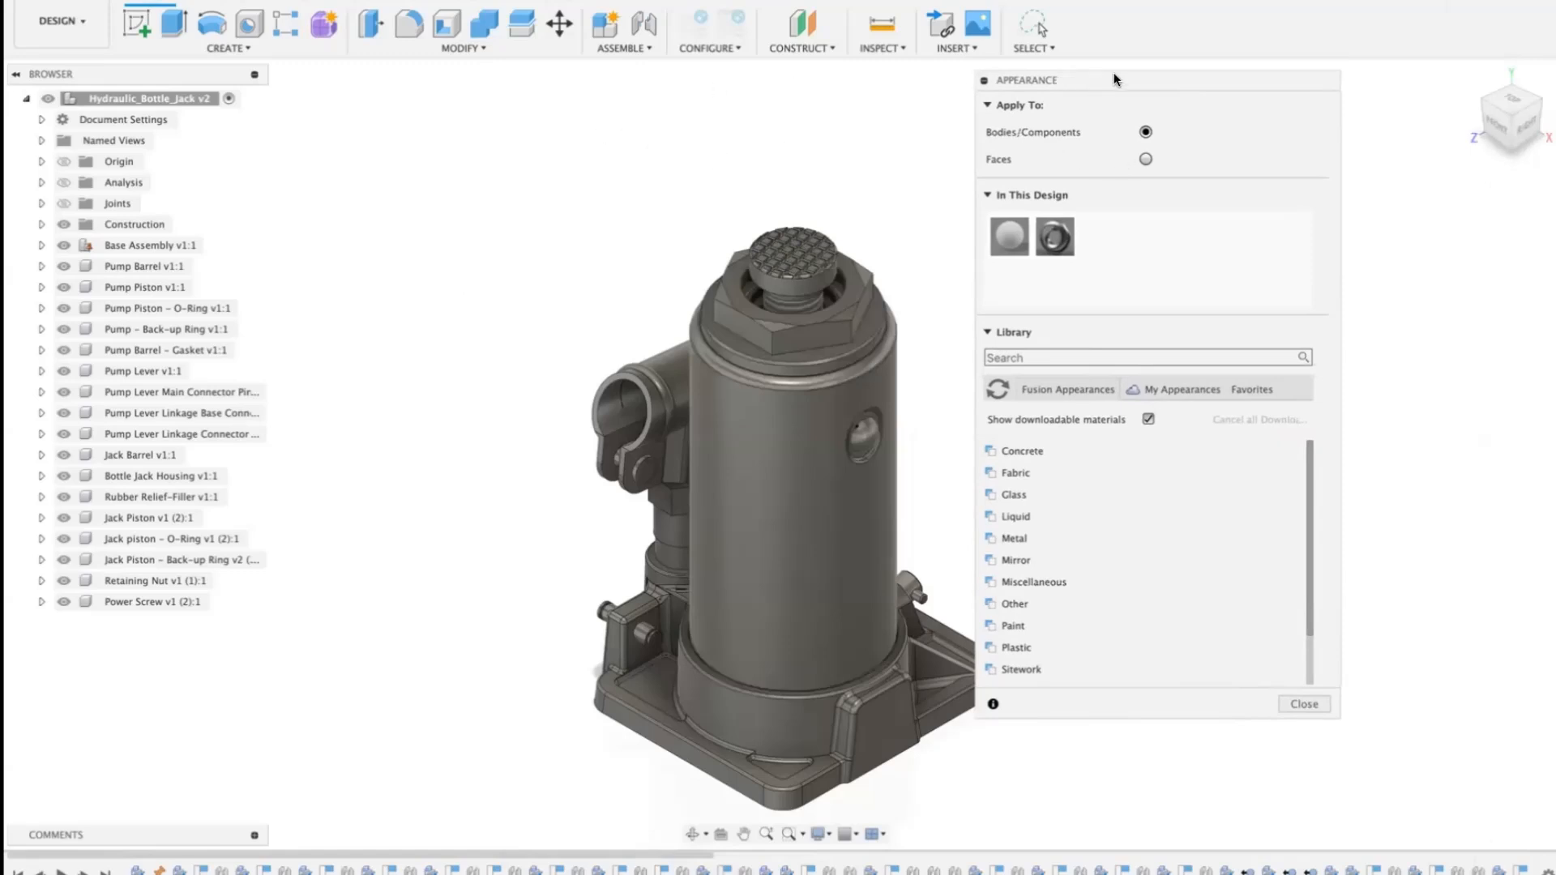
{"action": "left_click_drag", "start_coordinate": [1115, 79], "coordinate": [1201, 104]}
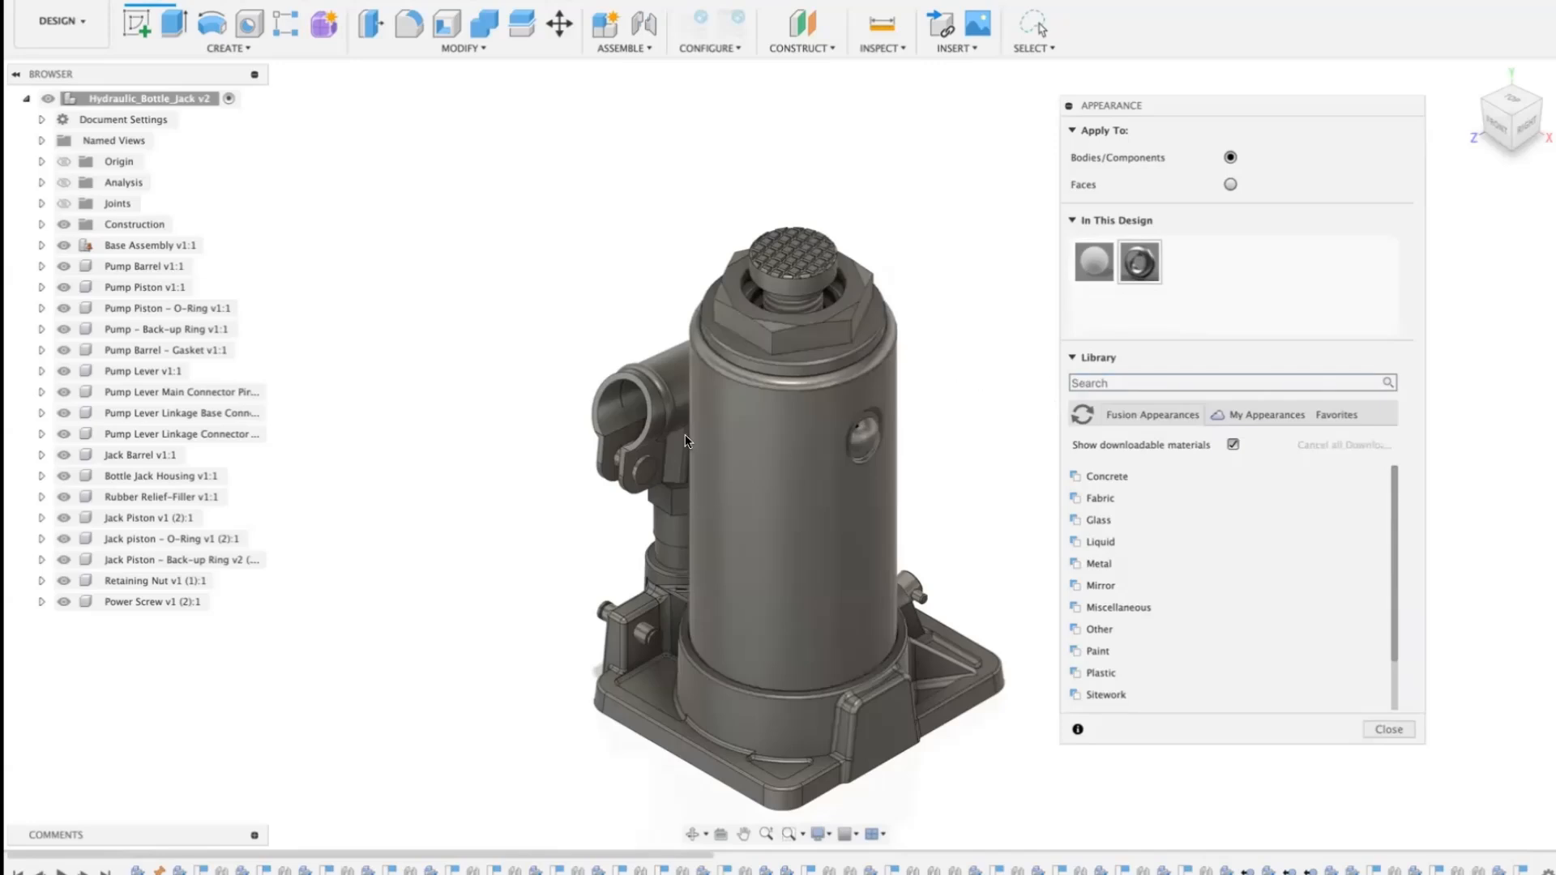
- Apply the Aluminum - Anodized Glossy (Blue) metal appearance to the cylindrical outer face of the bottle jack housing
{"action": "left_click", "coordinate": [770, 427]}
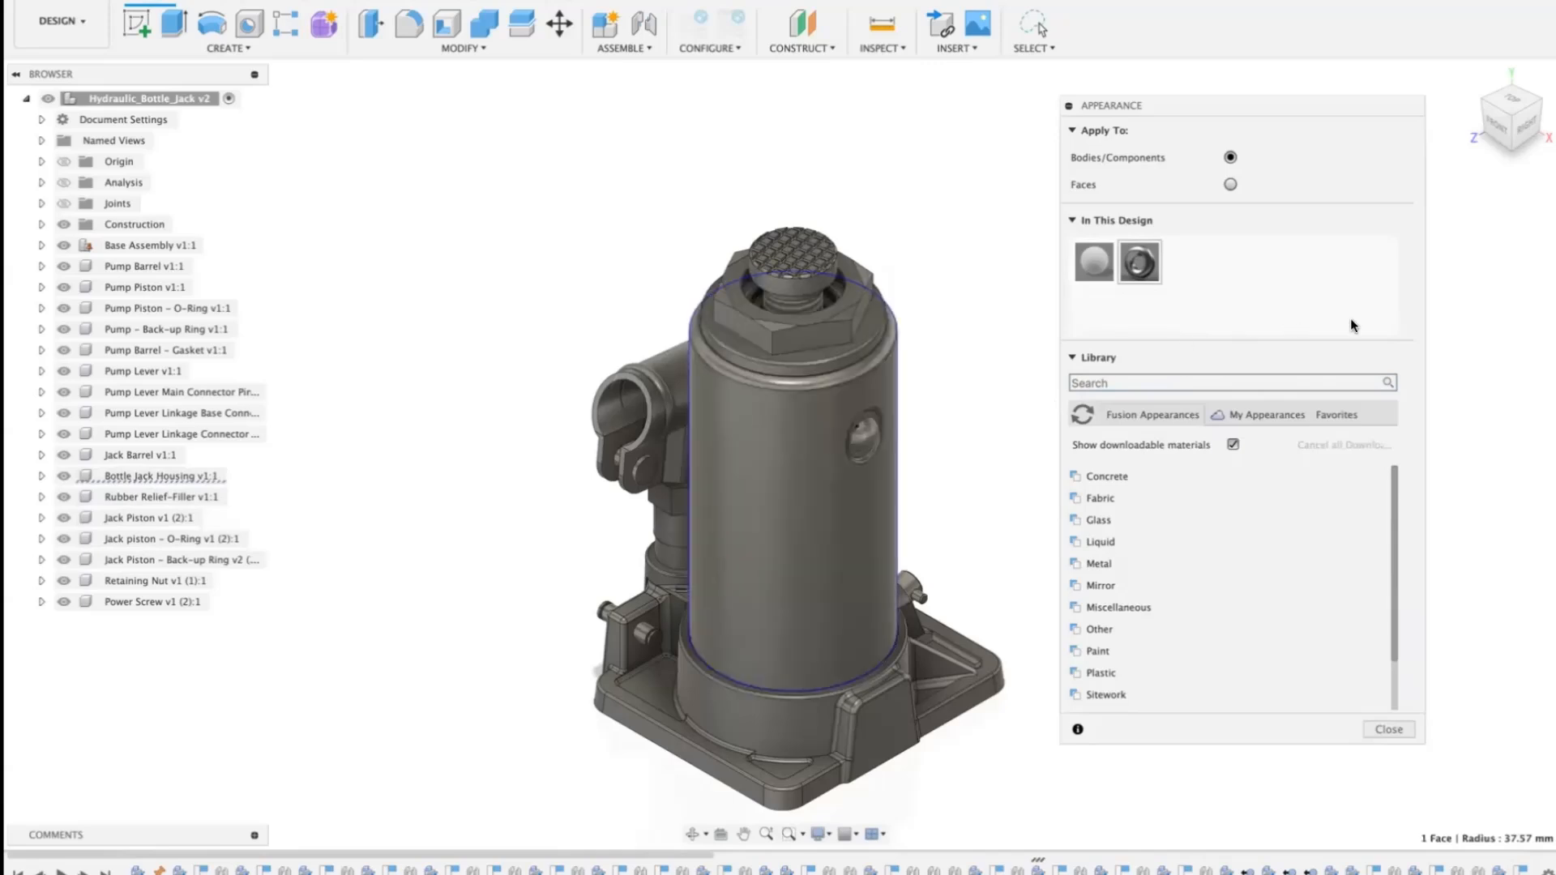
{"action": "scroll", "coordinate": [1184, 607], "scroll_direction": "down", "scroll_amount": 3}
{"action": "scroll", "coordinate": [1184, 608], "scroll_direction": "up", "scroll_amount": 2}
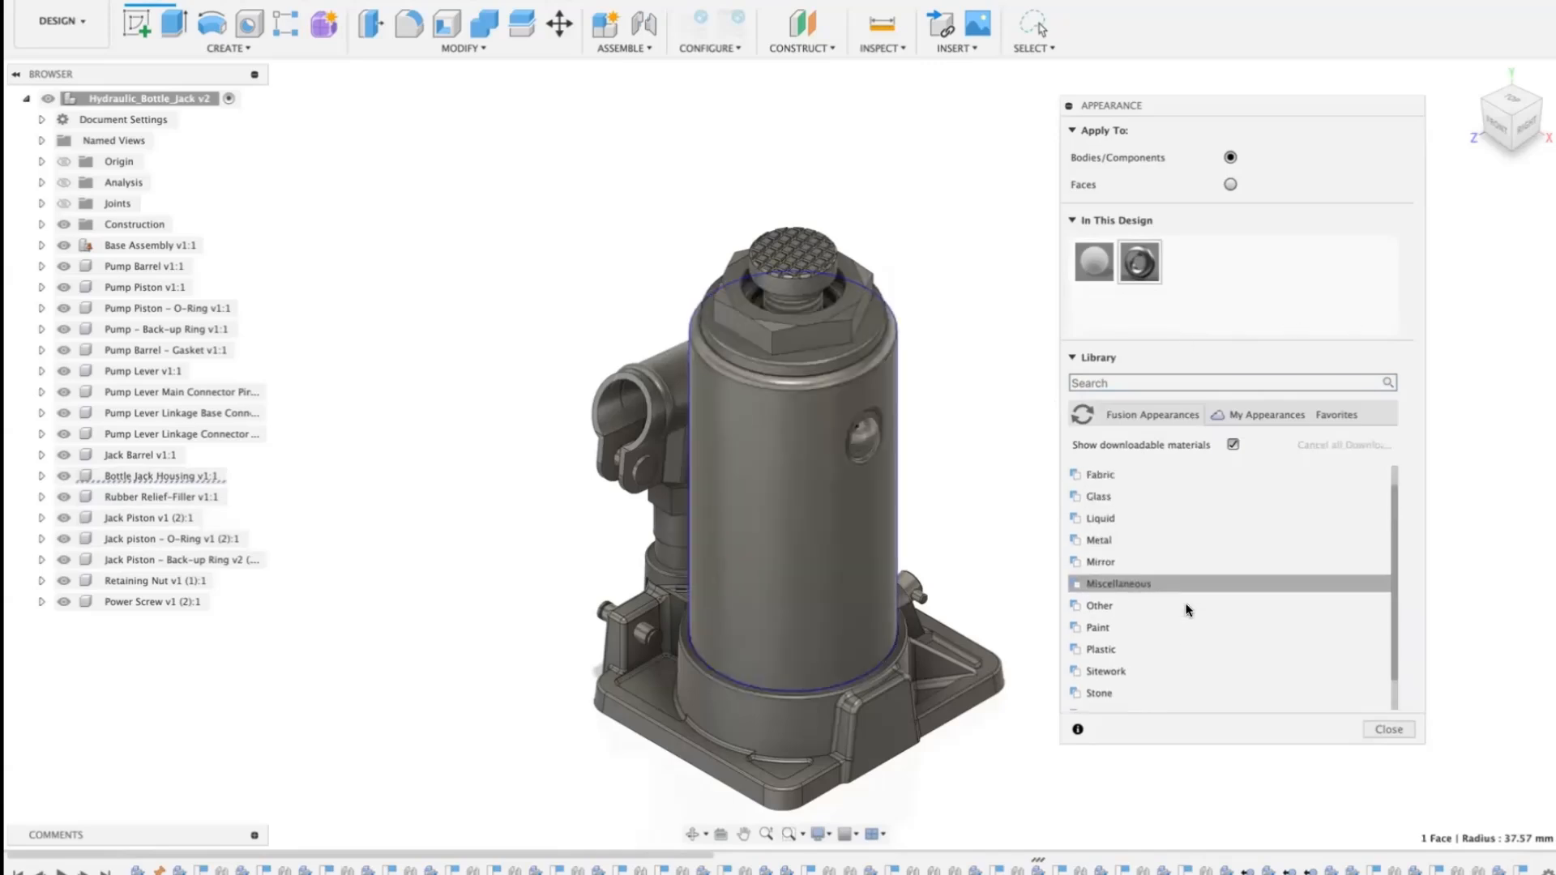
{"action": "left_click", "coordinate": [1078, 539]}
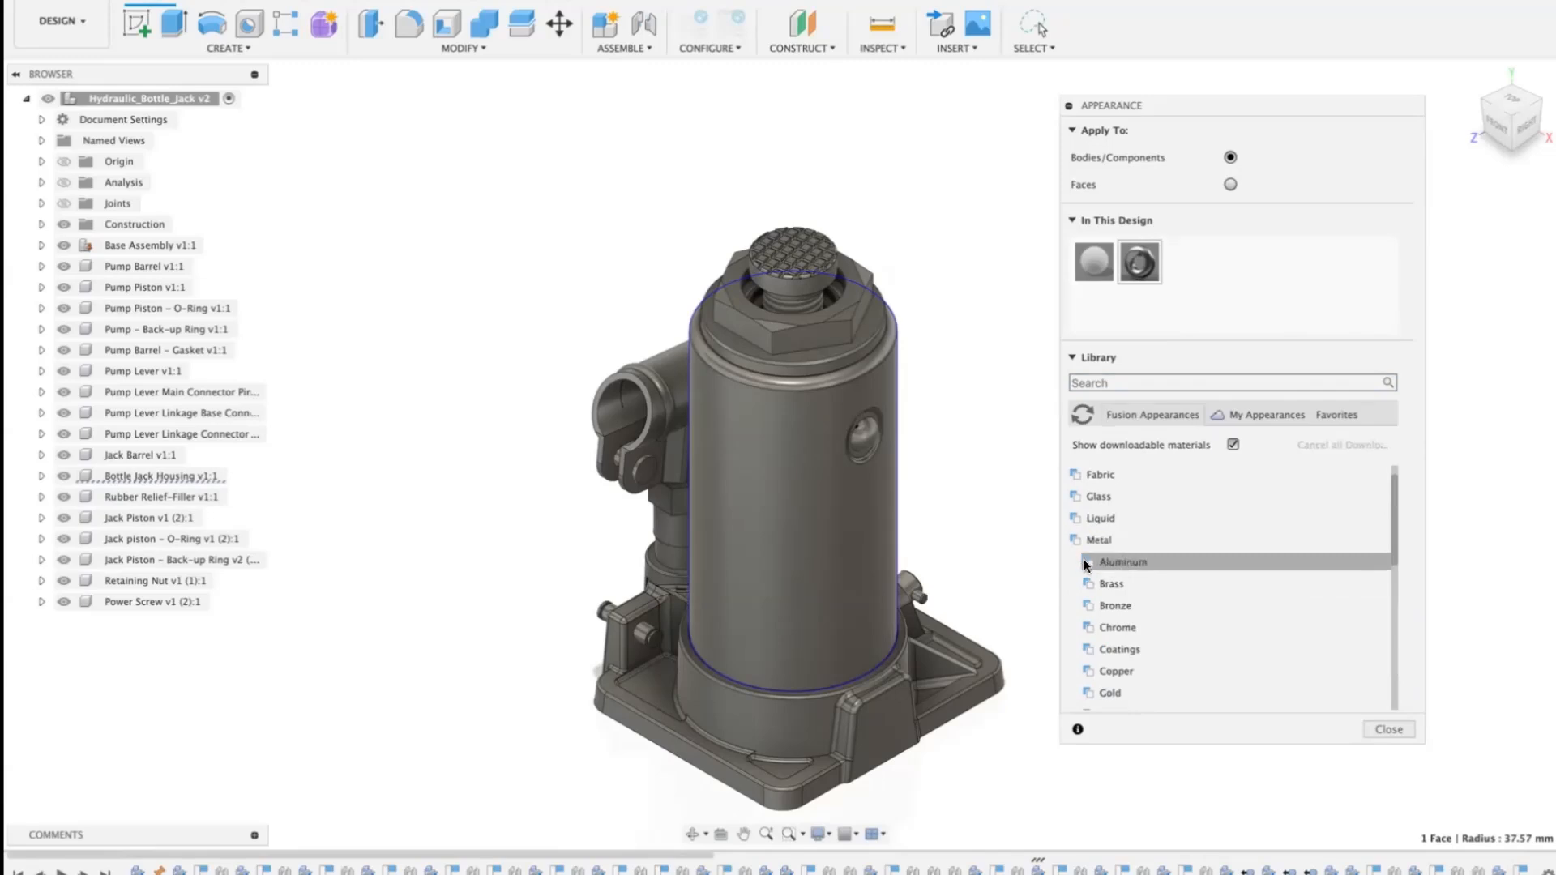
{"action": "left_click", "coordinate": [1086, 565]}
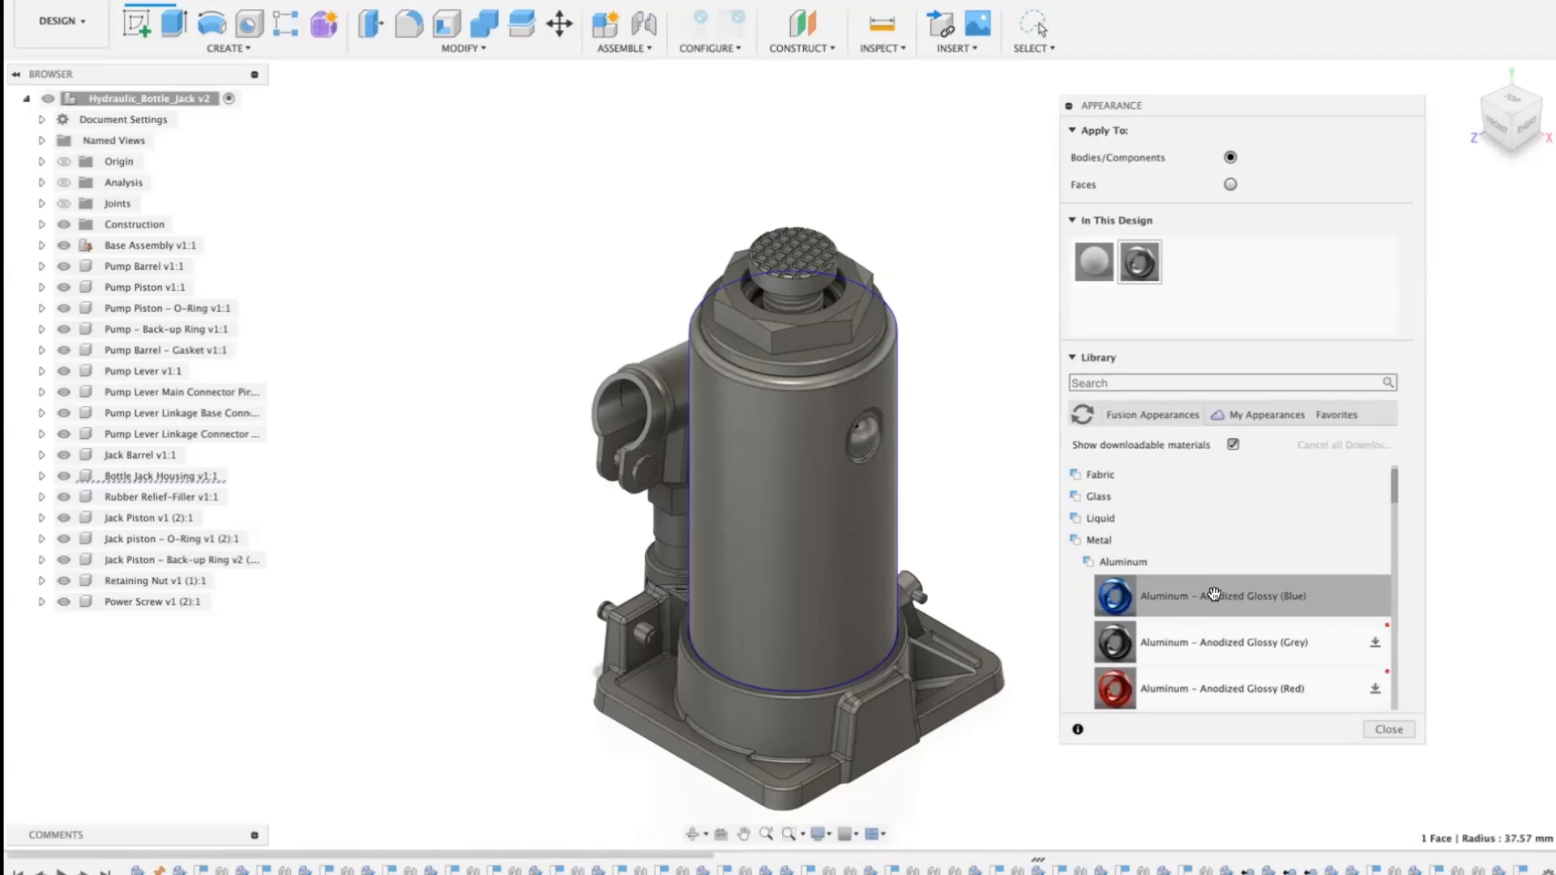
{"action": "left_click_drag", "start_coordinate": [1129, 592], "coordinate": [827, 521]}
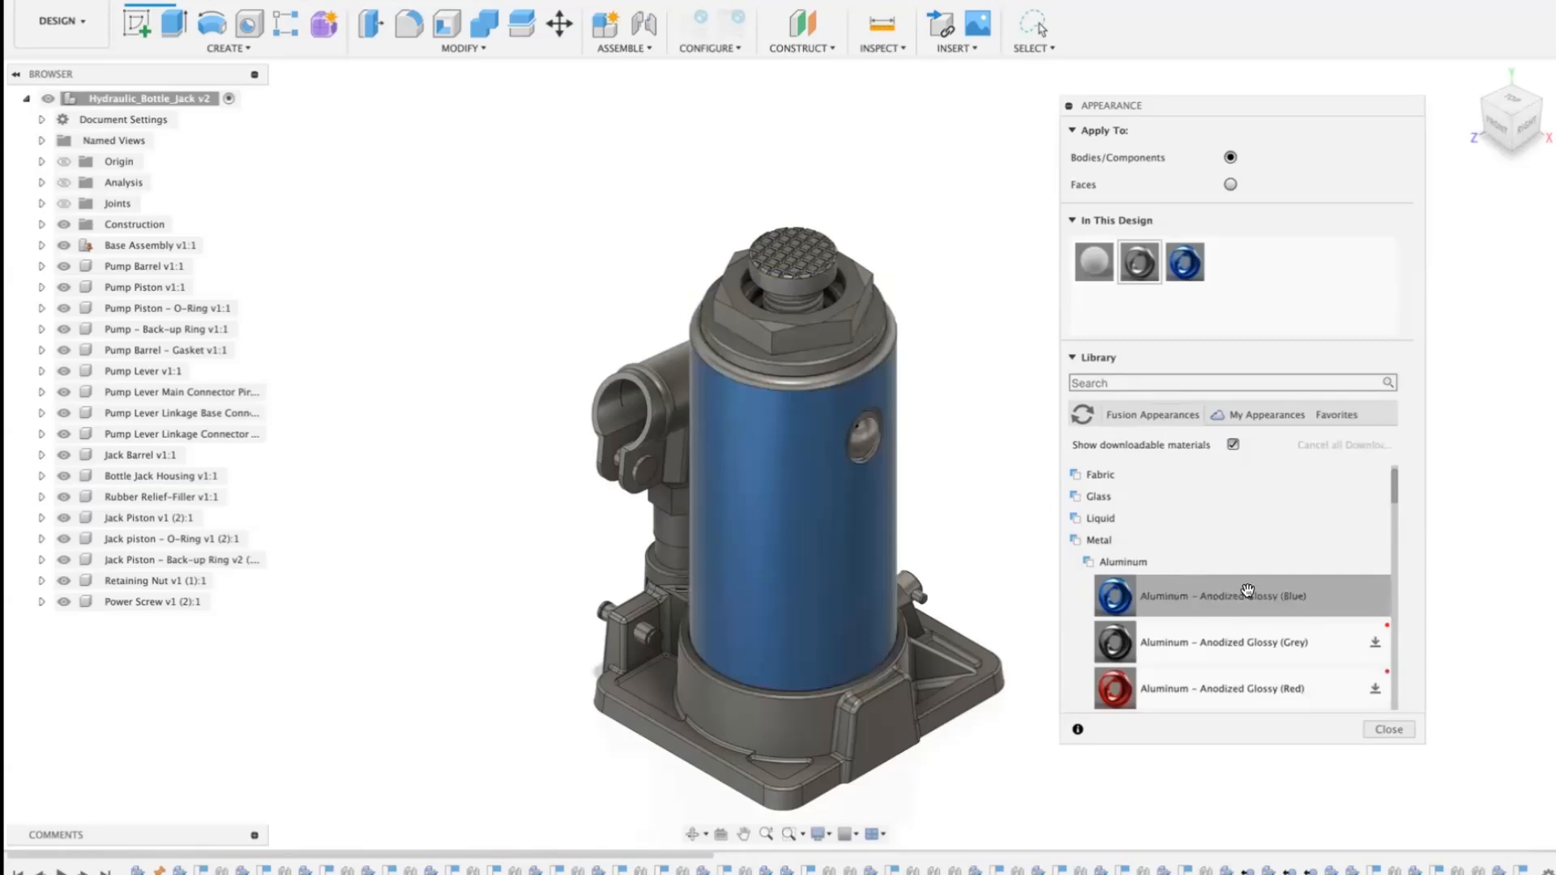
- Undo the face-only appearance and, with Appearance reopened, apply Aluminum - Anodized Glossy (Blue) to the entire bottle jack housing
{"action": "left_click_drag", "start_coordinate": [1239, 638], "coordinate": [886, 721]}
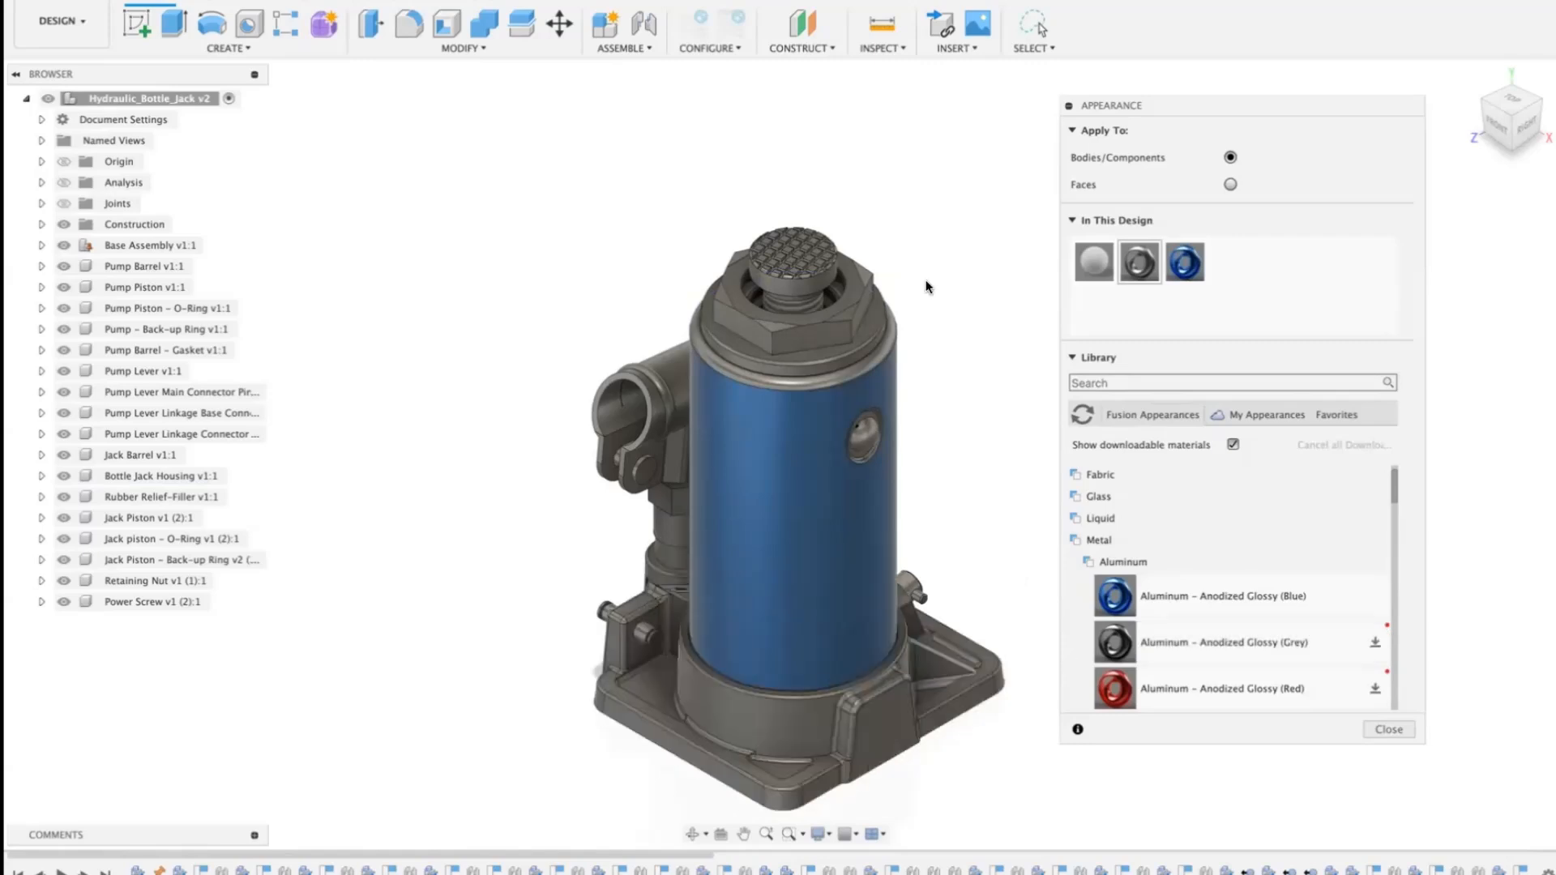
{"action": "left_click", "coordinate": [1052, 50]}
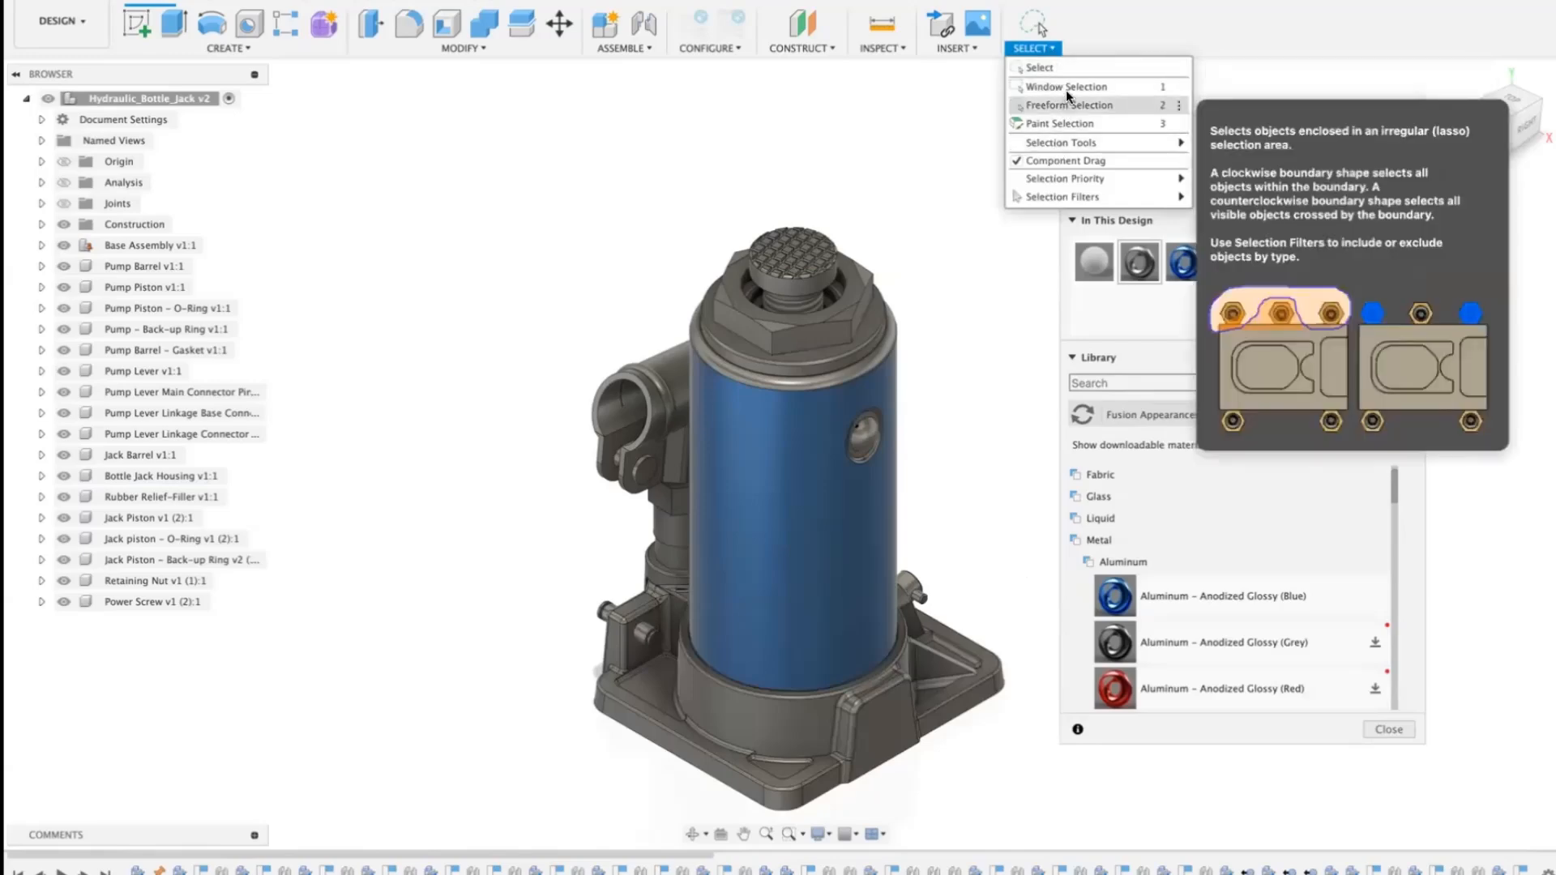
{"action": "left_click", "coordinate": [1066, 88]}
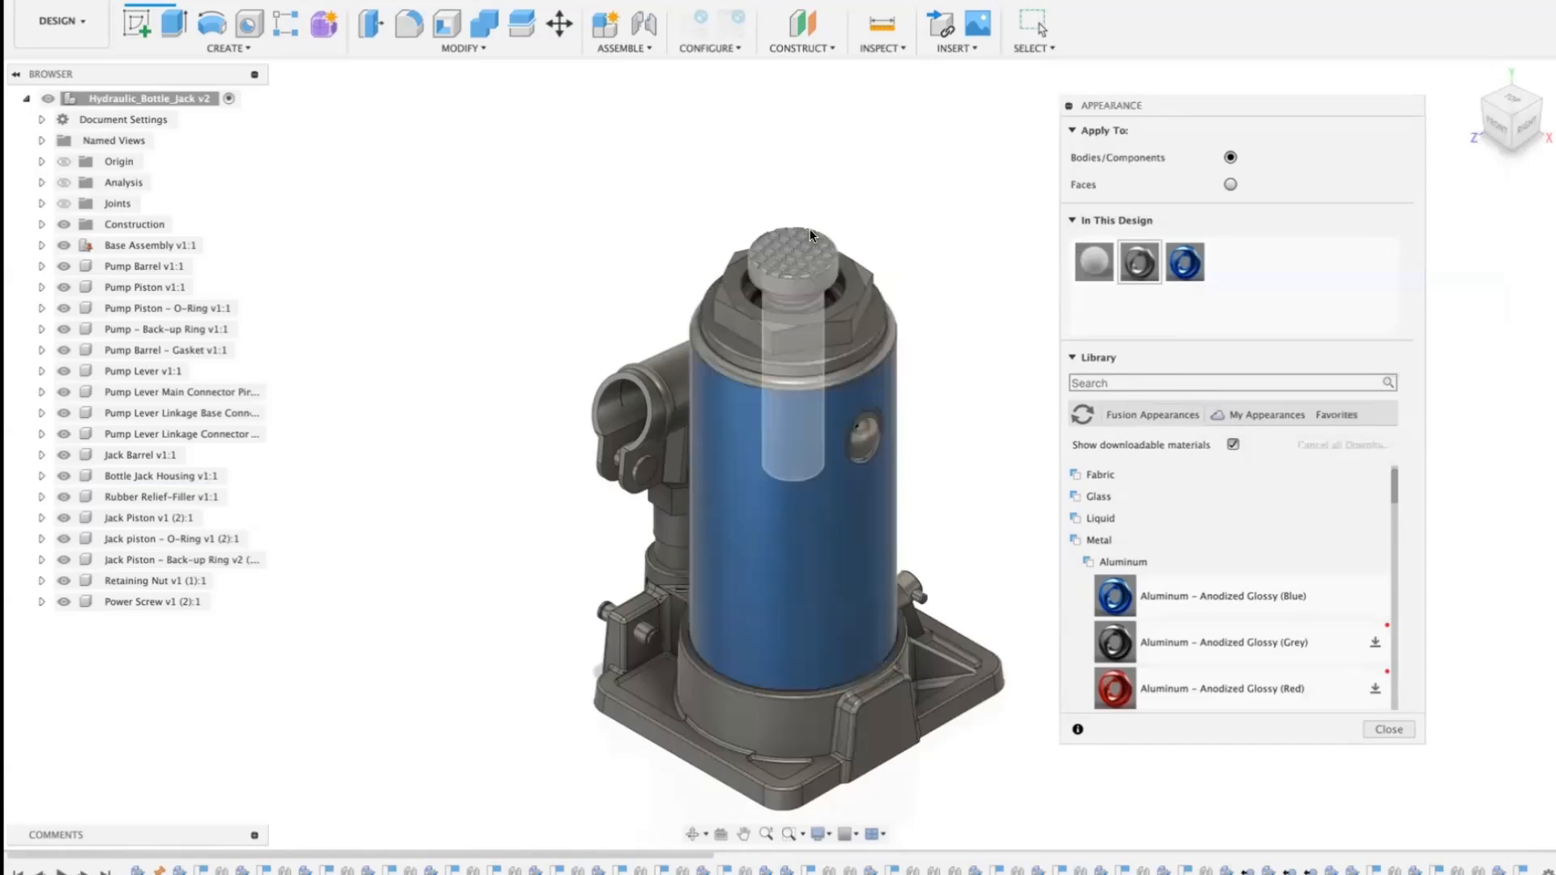
{"action": "left_click", "coordinate": [1039, 29]}
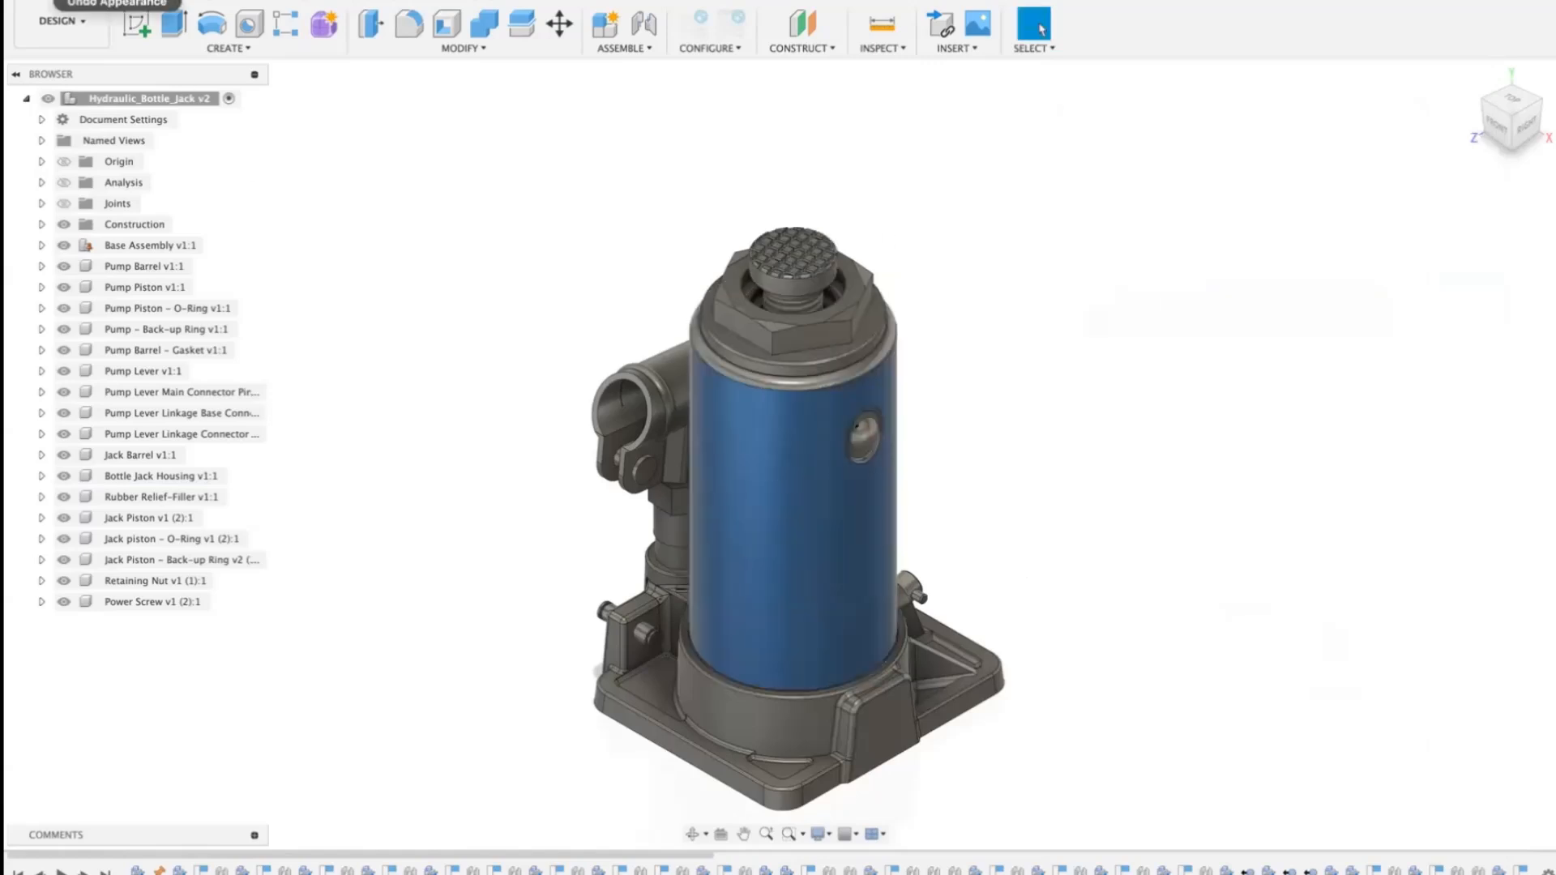
{"action": "key", "text": "a"}
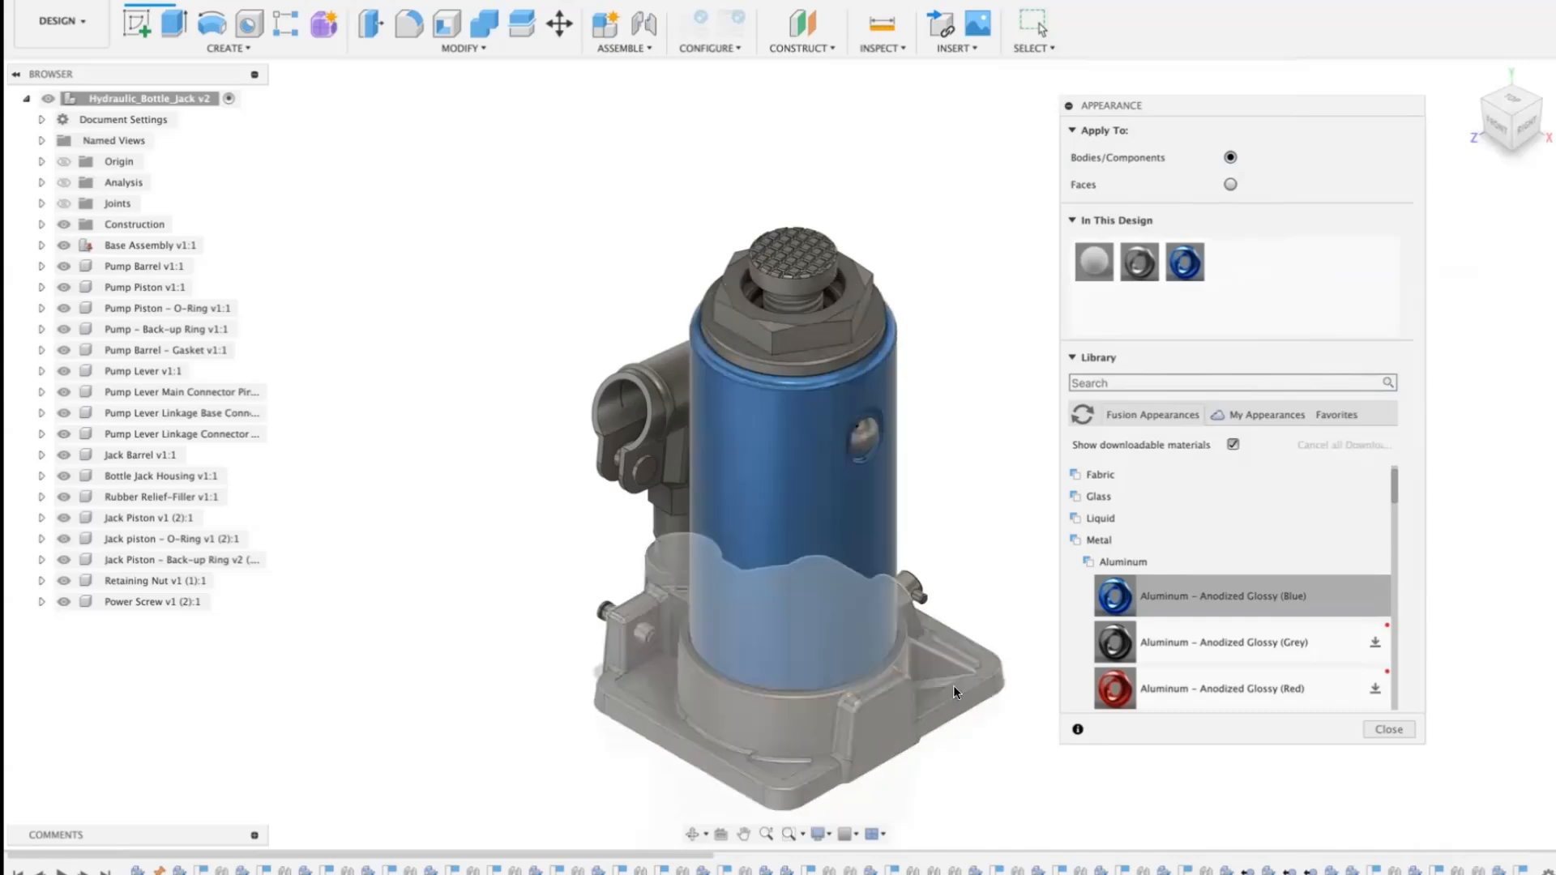
- Apply the Aluminum - Anodized Glossy (Red) appearance to the jack's base body
{"action": "left_click", "coordinate": [1333, 642]}
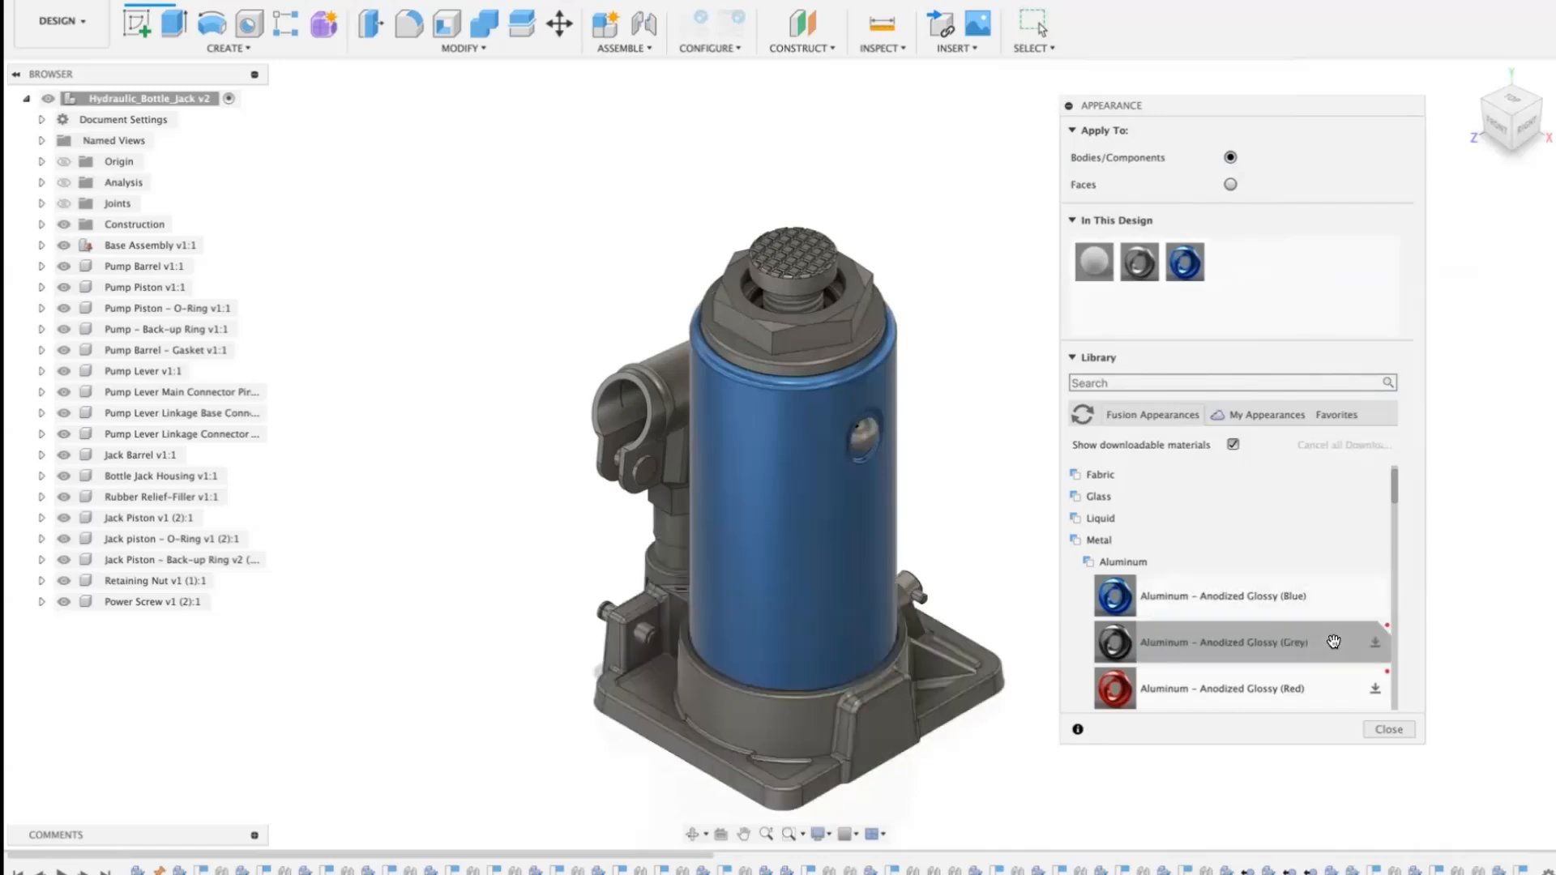
{"action": "scroll", "coordinate": [1333, 642], "scroll_direction": "down", "scroll_amount": 3}
{"action": "left_click", "coordinate": [1182, 584]}
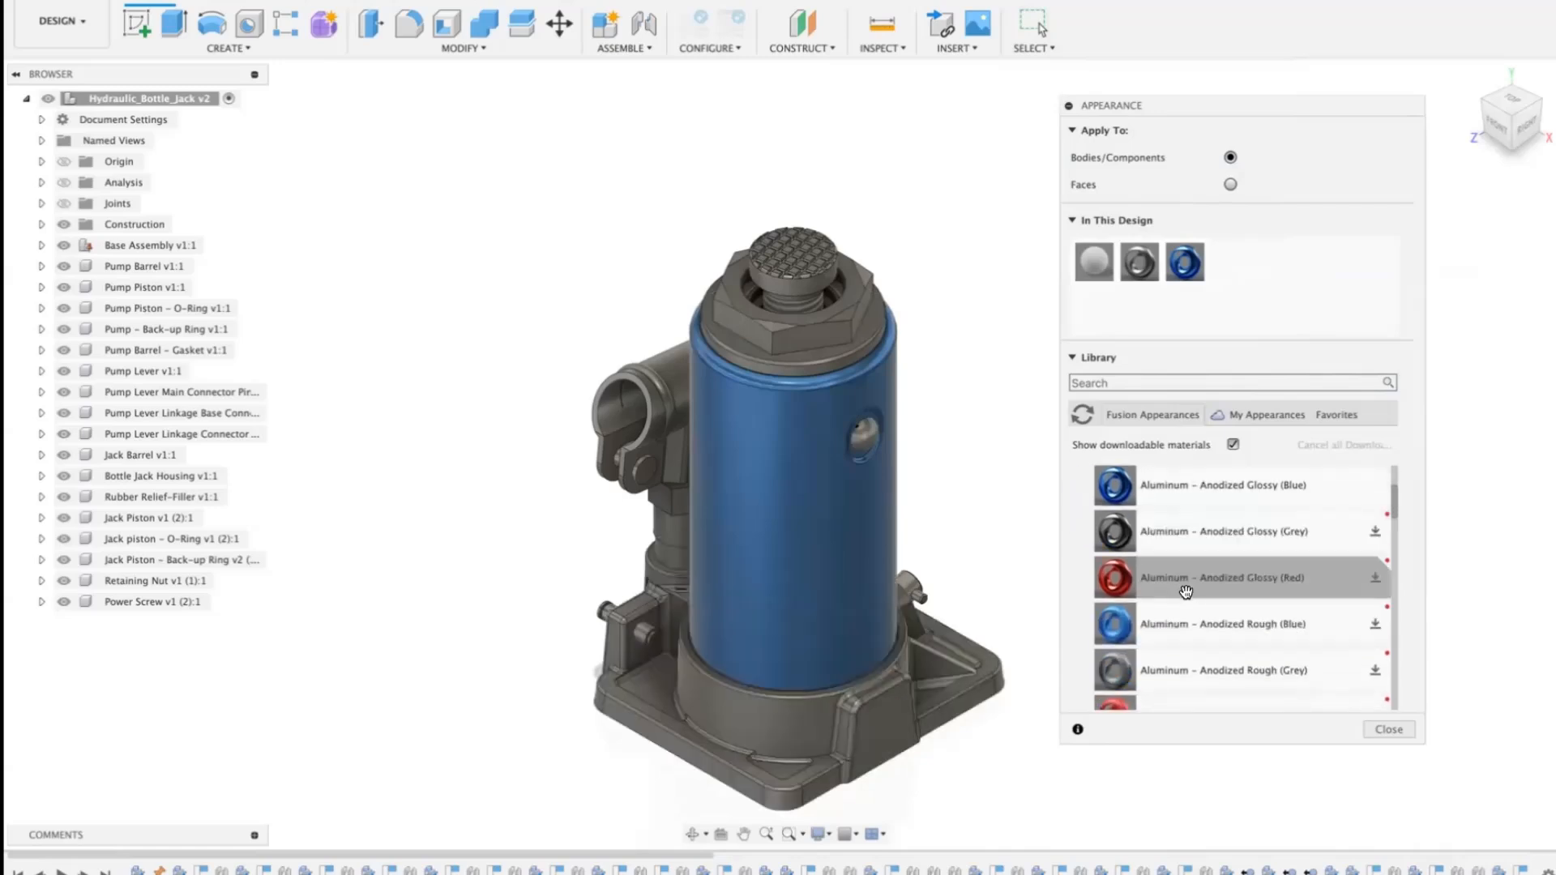
{"action": "left_click_drag", "start_coordinate": [1183, 589], "coordinate": [774, 735]}
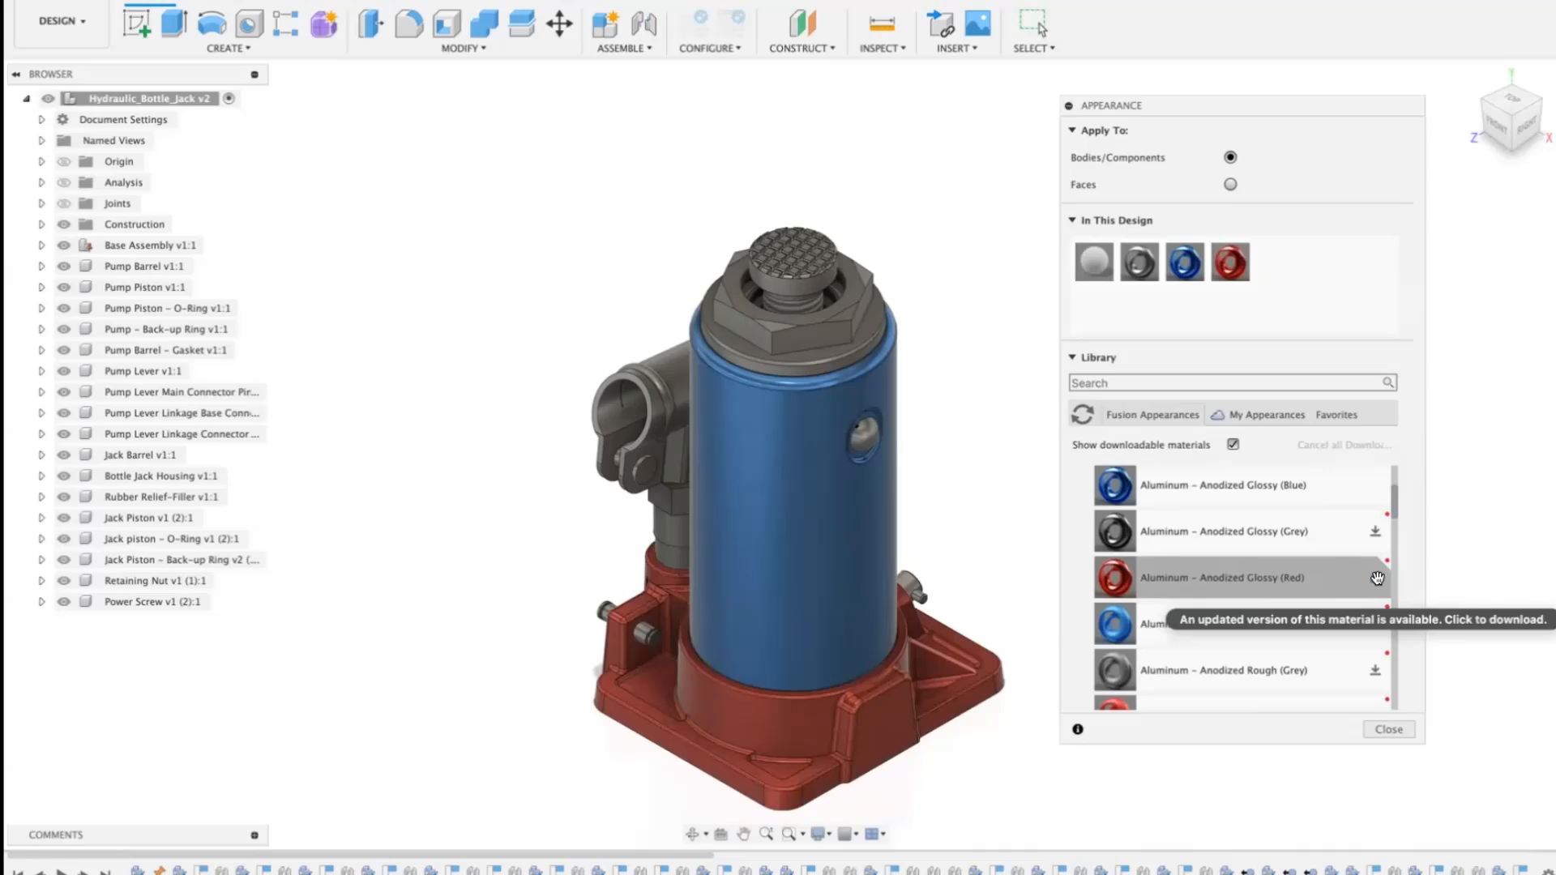
- Download the Brass - Old material from the brass library and apply it to the hexagonal retaining nut
{"action": "scroll", "coordinate": [1378, 578], "scroll_direction": "down", "scroll_amount": 10}
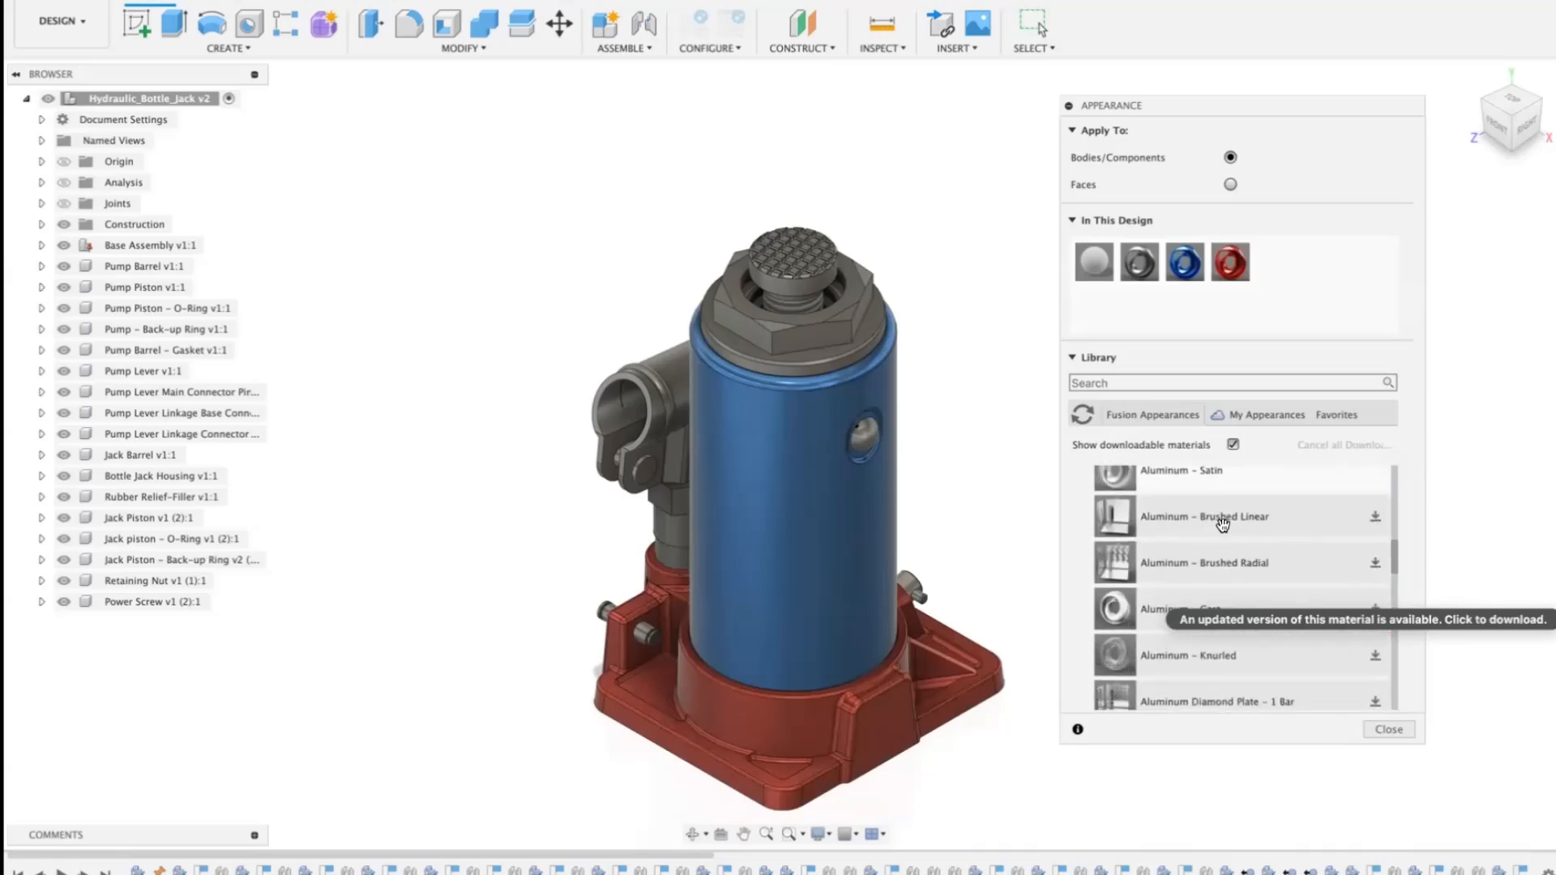
{"action": "scroll", "coordinate": [1234, 531], "scroll_direction": "down", "scroll_amount": 2}
{"action": "scroll", "coordinate": [1233, 531], "scroll_direction": "down", "scroll_amount": 8}
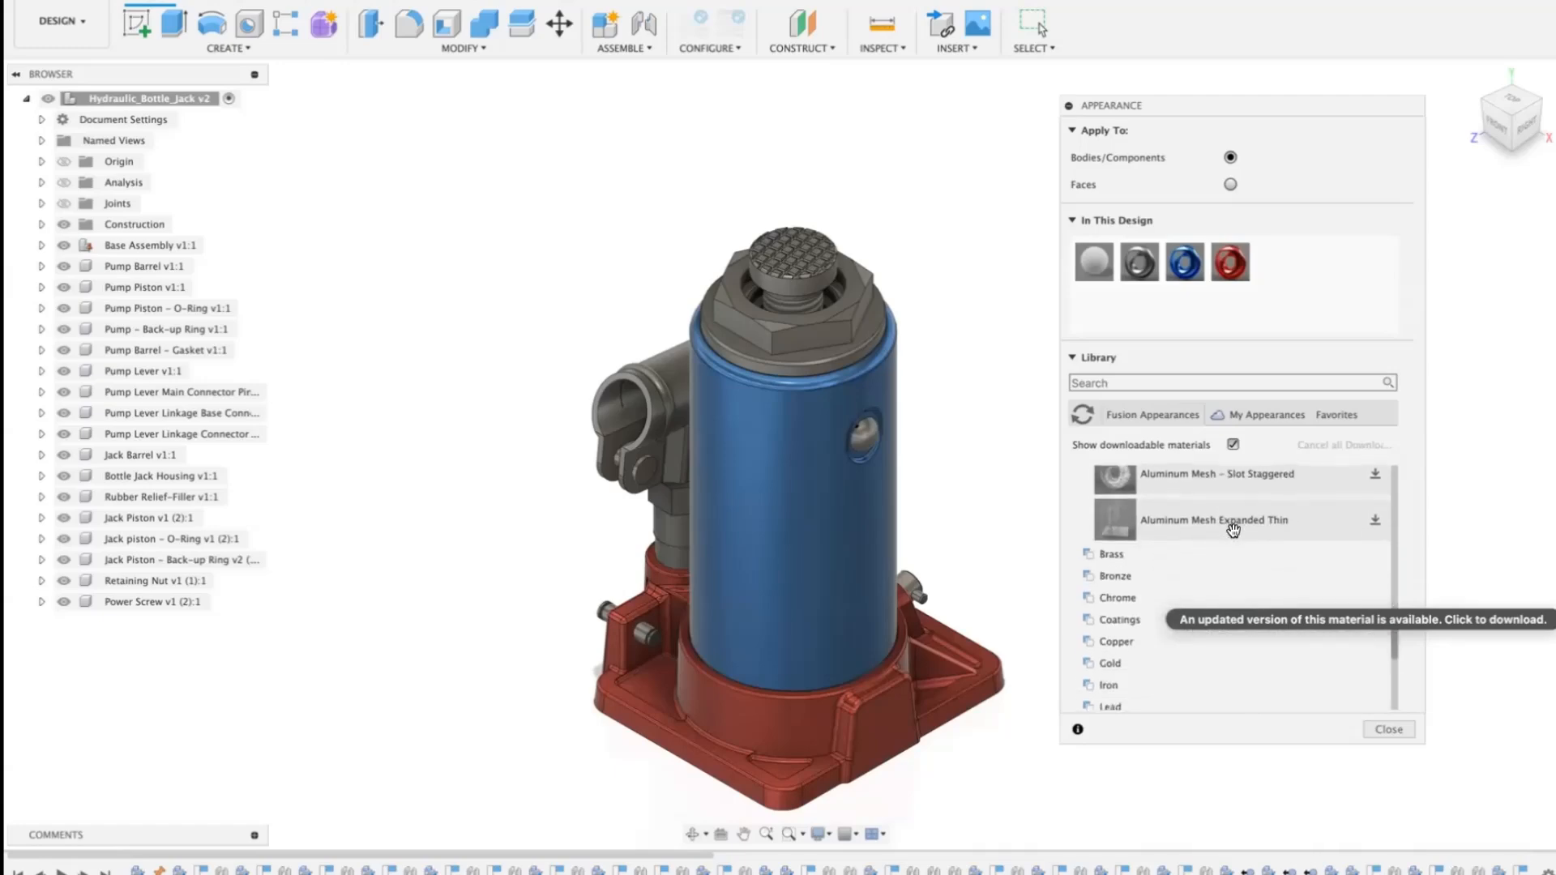
{"action": "left_click", "coordinate": [1096, 522]}
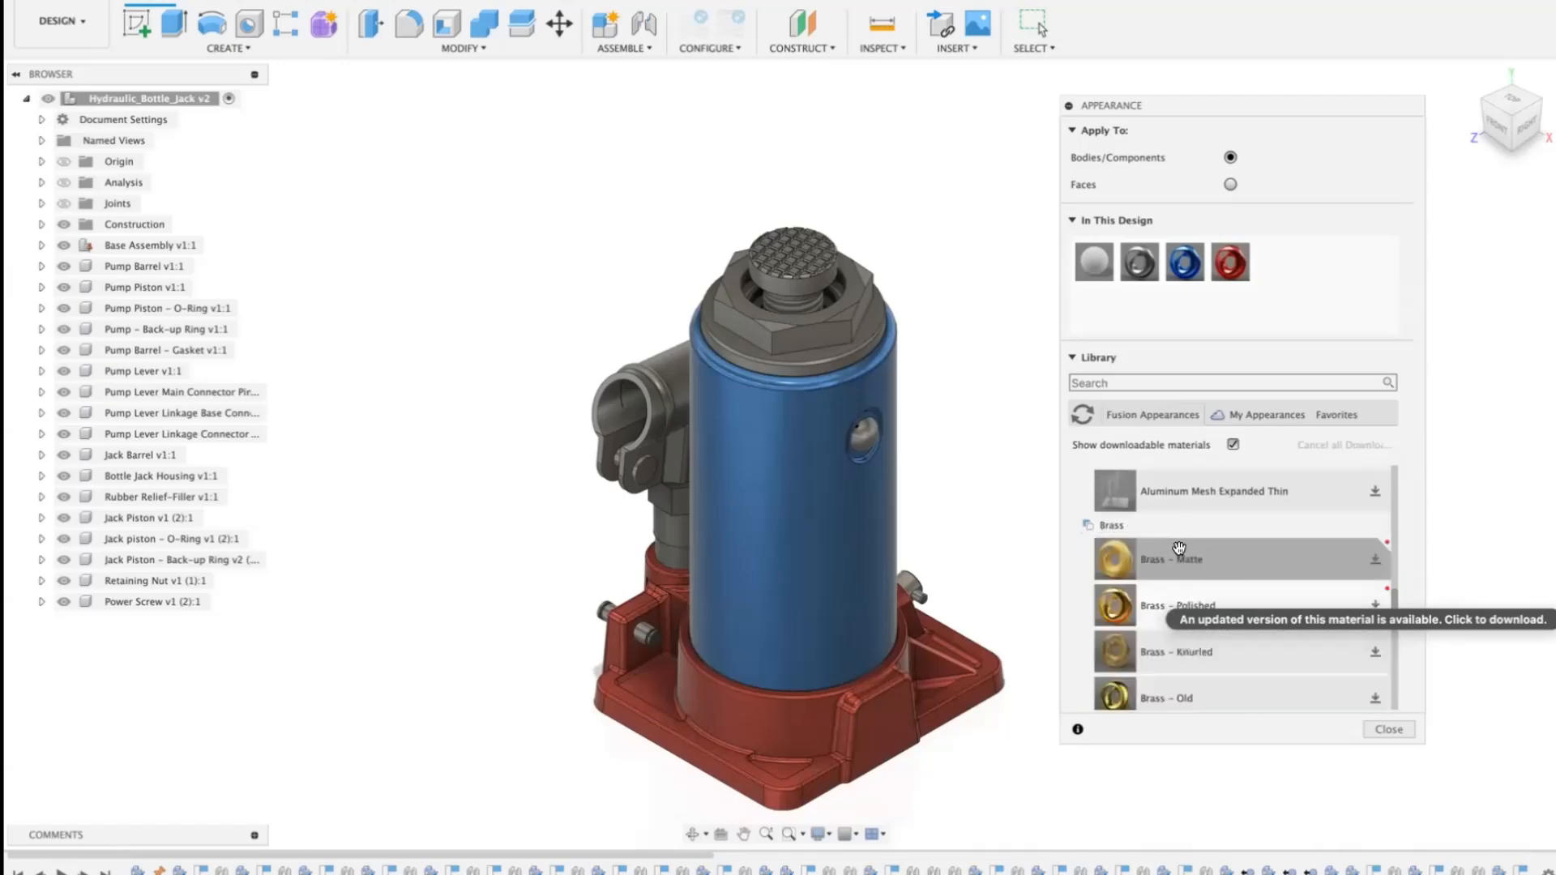
{"action": "scroll", "coordinate": [1179, 547], "scroll_direction": "down", "scroll_amount": 3}
{"action": "scroll", "coordinate": [1179, 548], "scroll_direction": "down", "scroll_amount": 1}
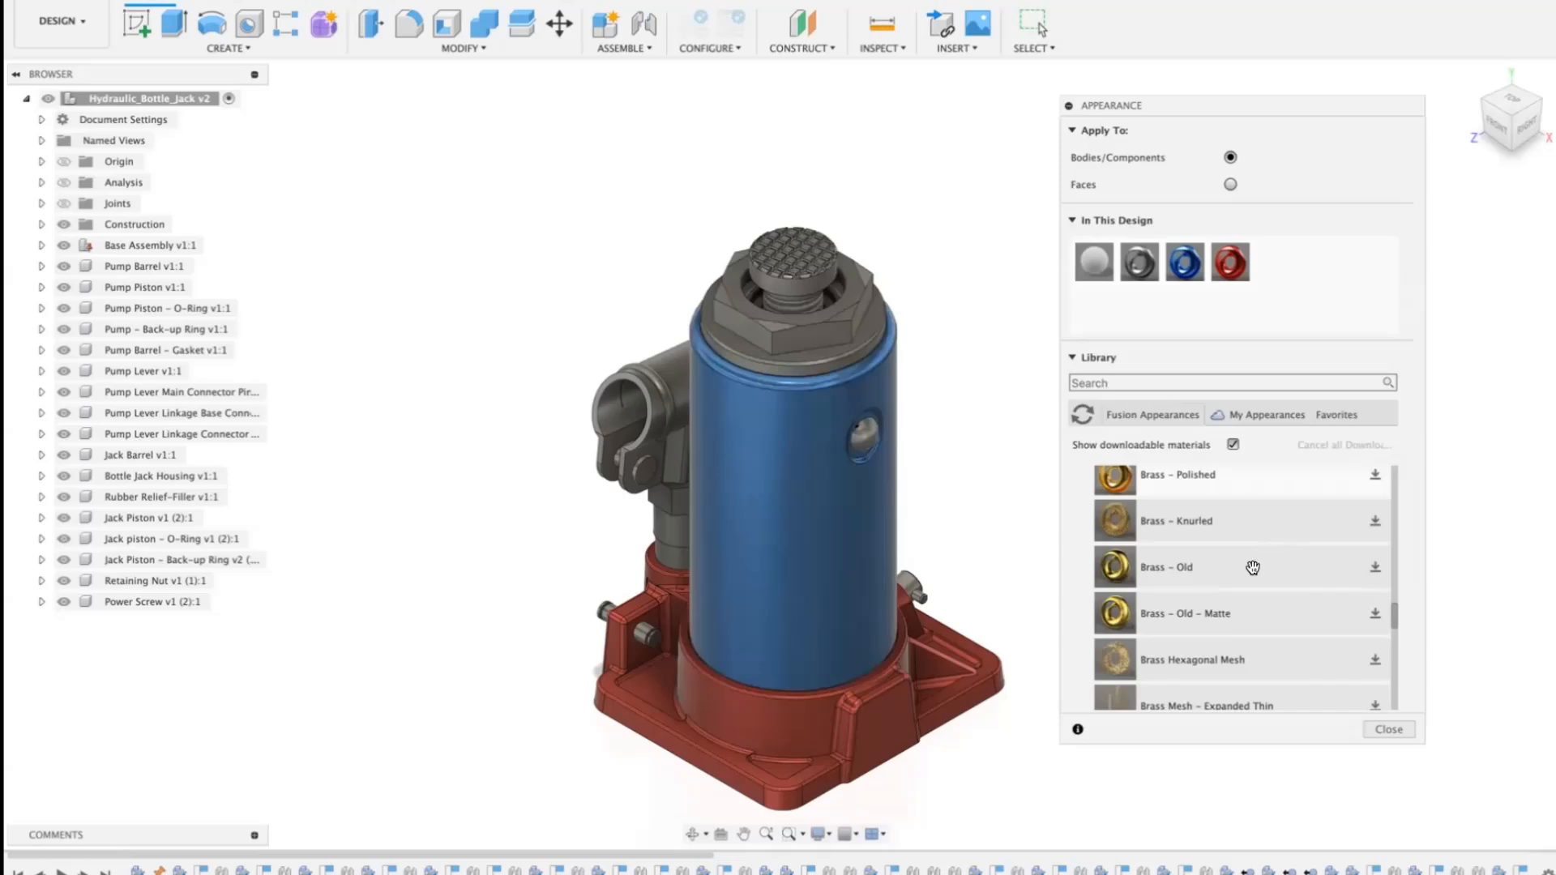
{"action": "left_click", "coordinate": [1376, 571]}
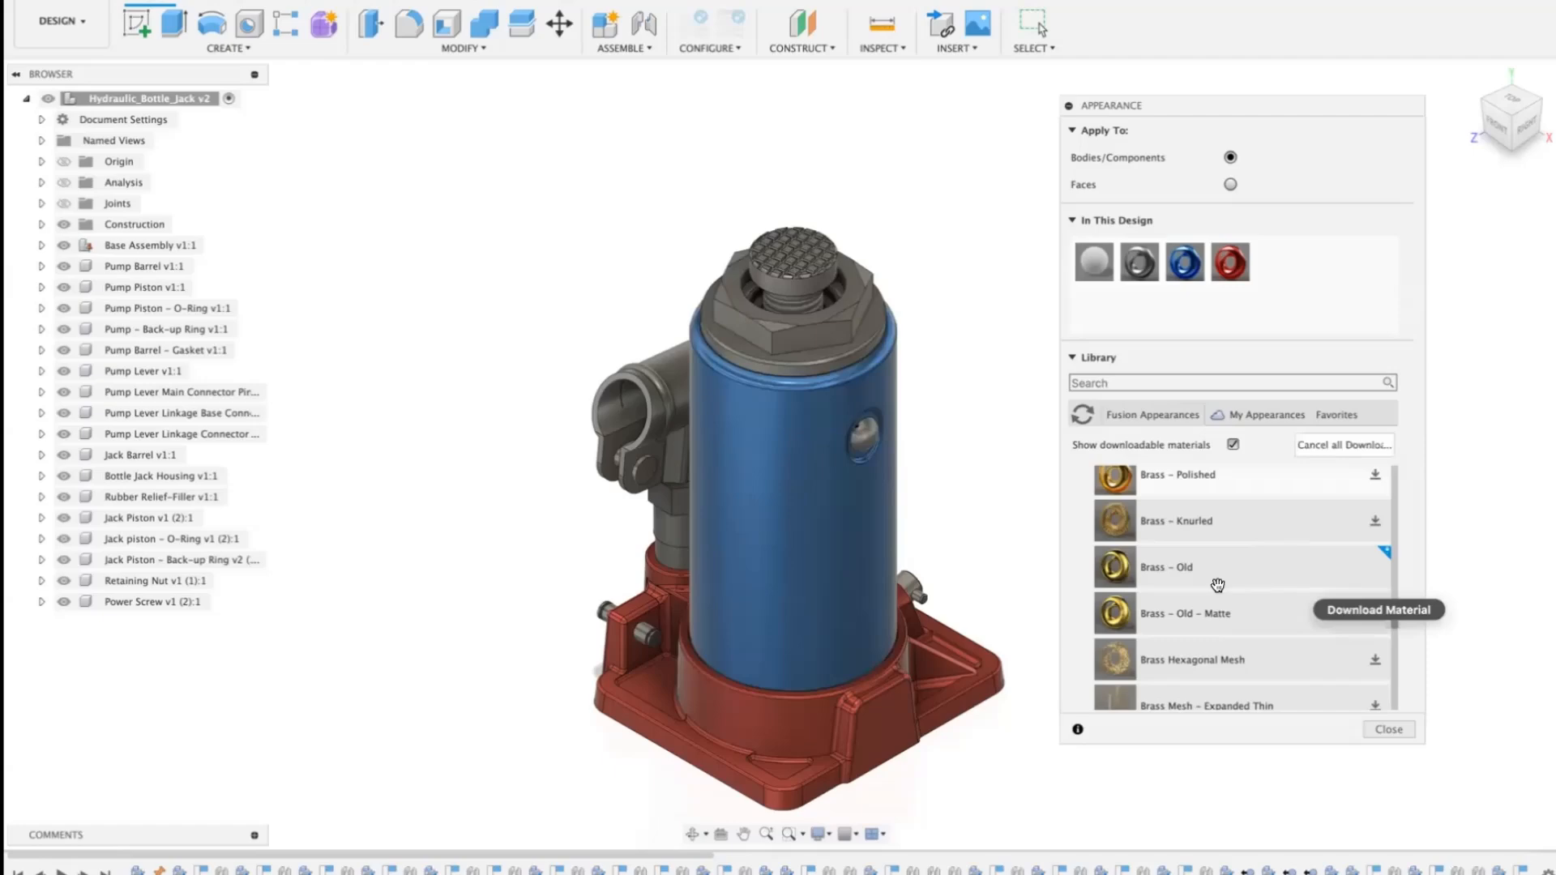
{"action": "left_click", "coordinate": [1164, 566]}
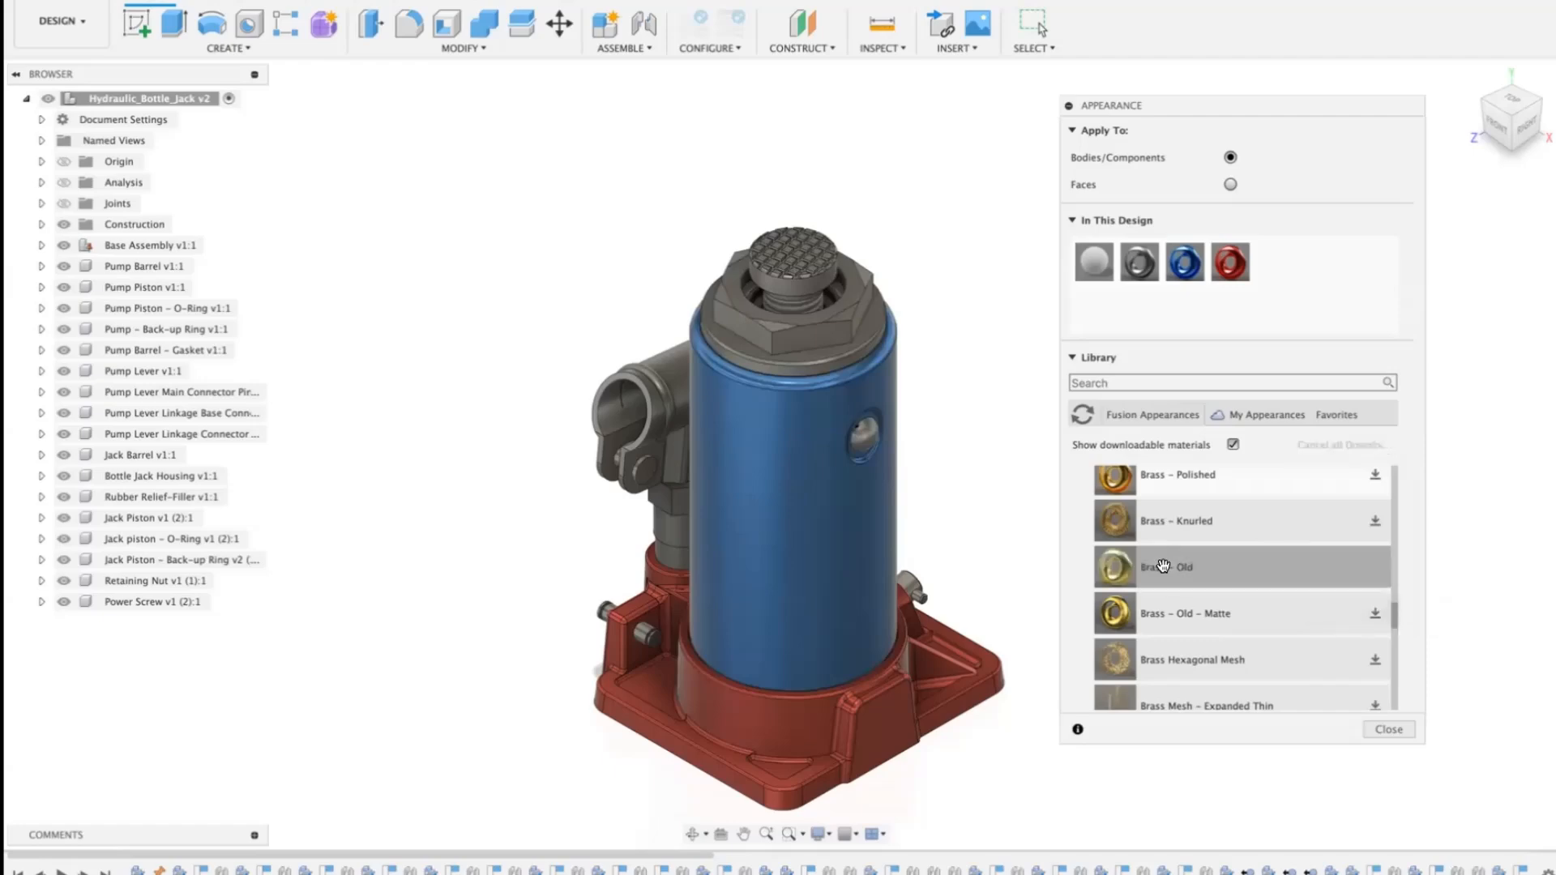
{"action": "left_click_drag", "start_coordinate": [1163, 567], "coordinate": [799, 328]}
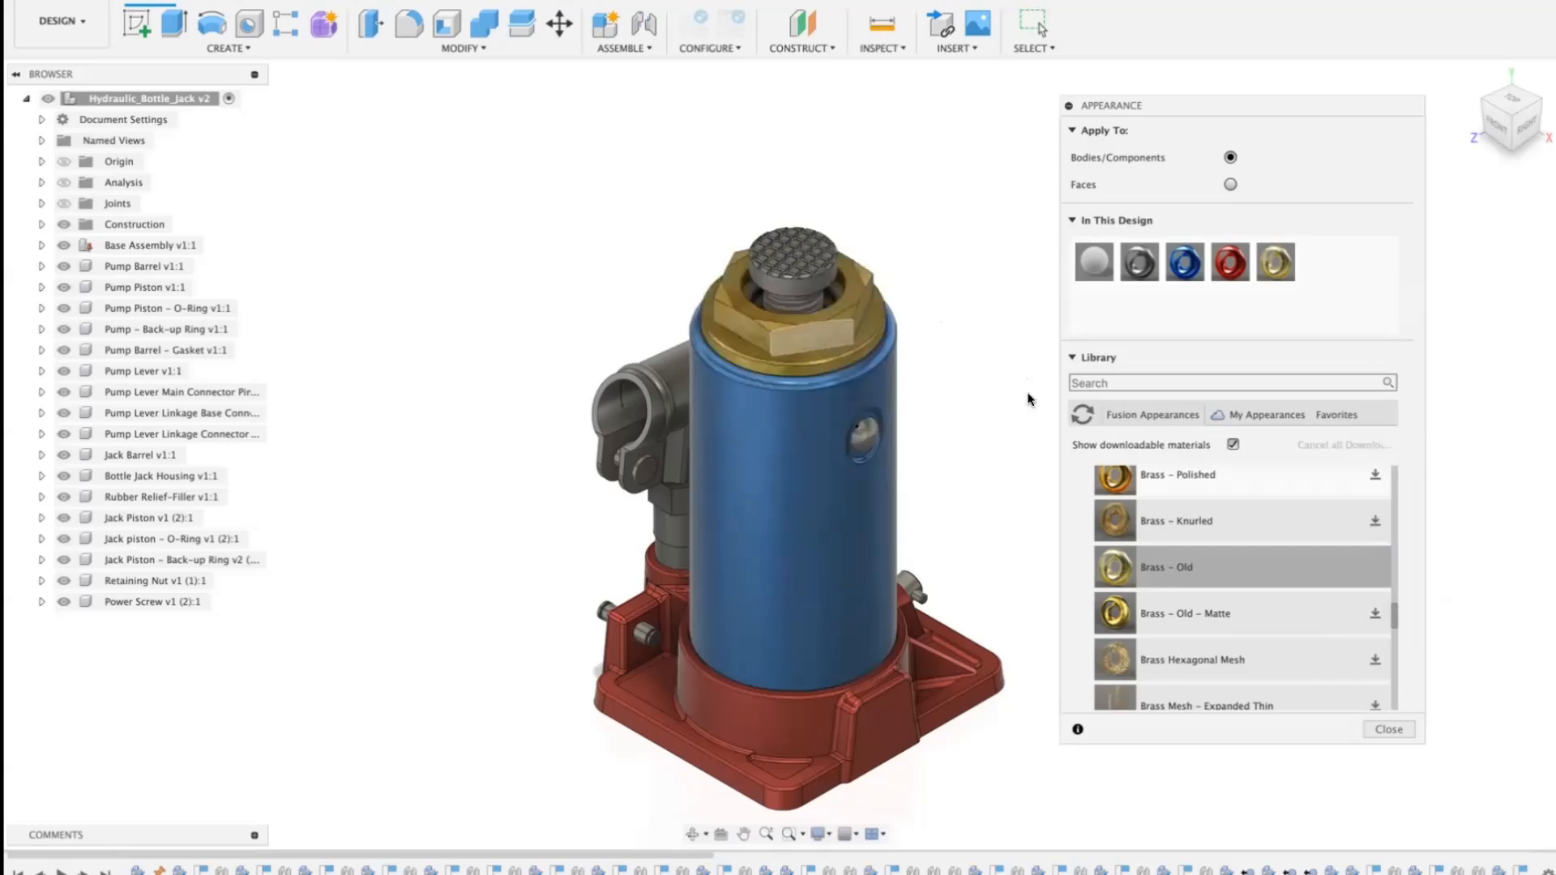
- Restrict appearances to faces and apply Aluminum - Anodized Glossy (Red) to the front flat face of the retaining nut
{"action": "scroll", "coordinate": [1226, 484], "scroll_direction": "up", "scroll_amount": 10}
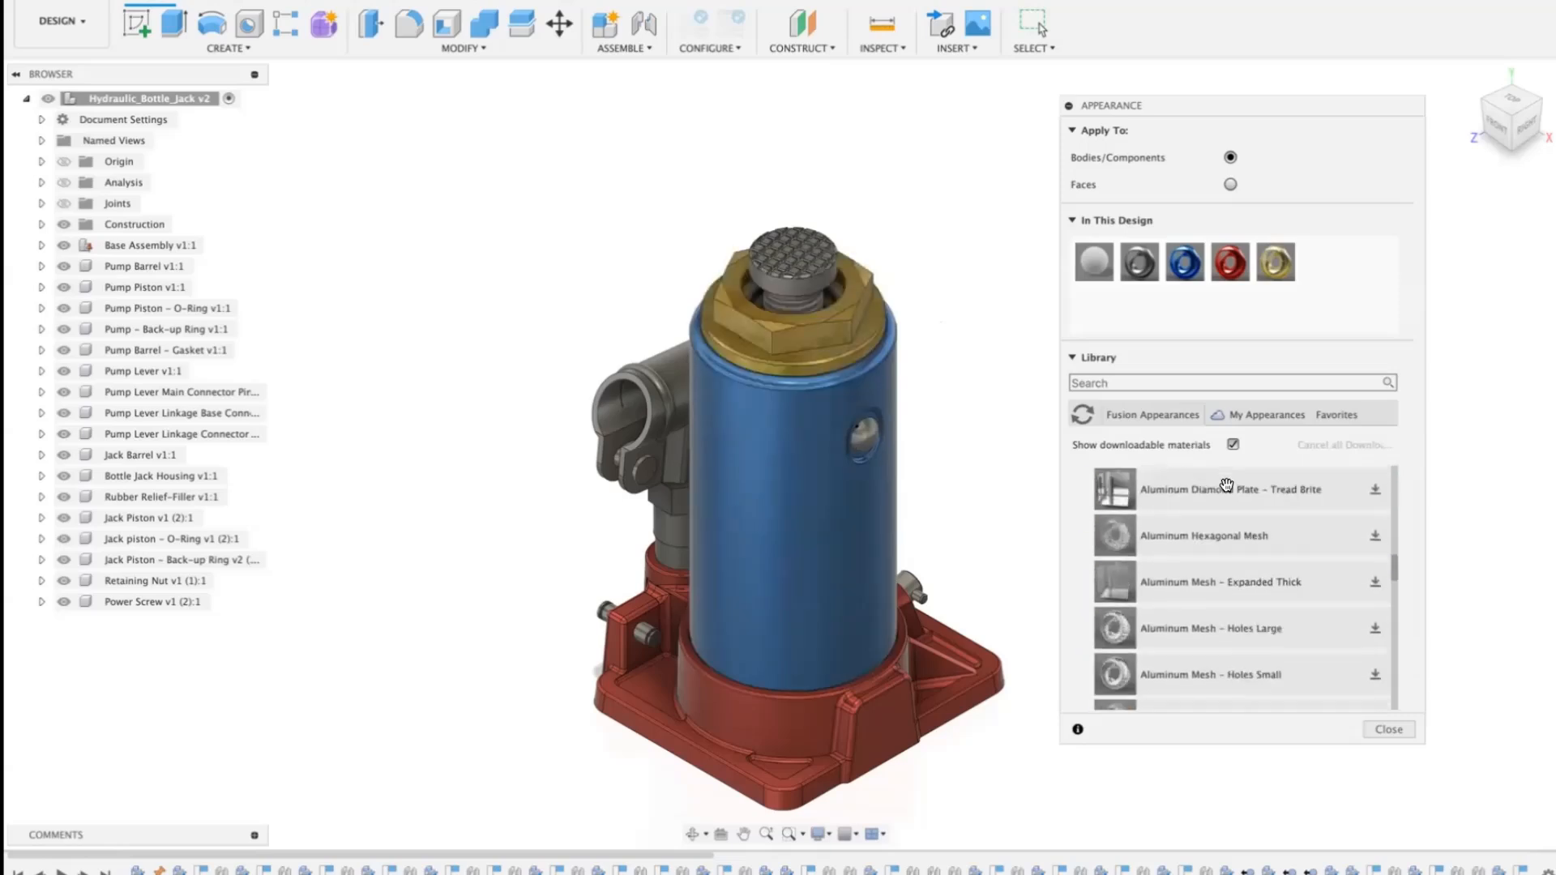
{"action": "scroll", "coordinate": [1226, 485], "scroll_direction": "up", "scroll_amount": 5}
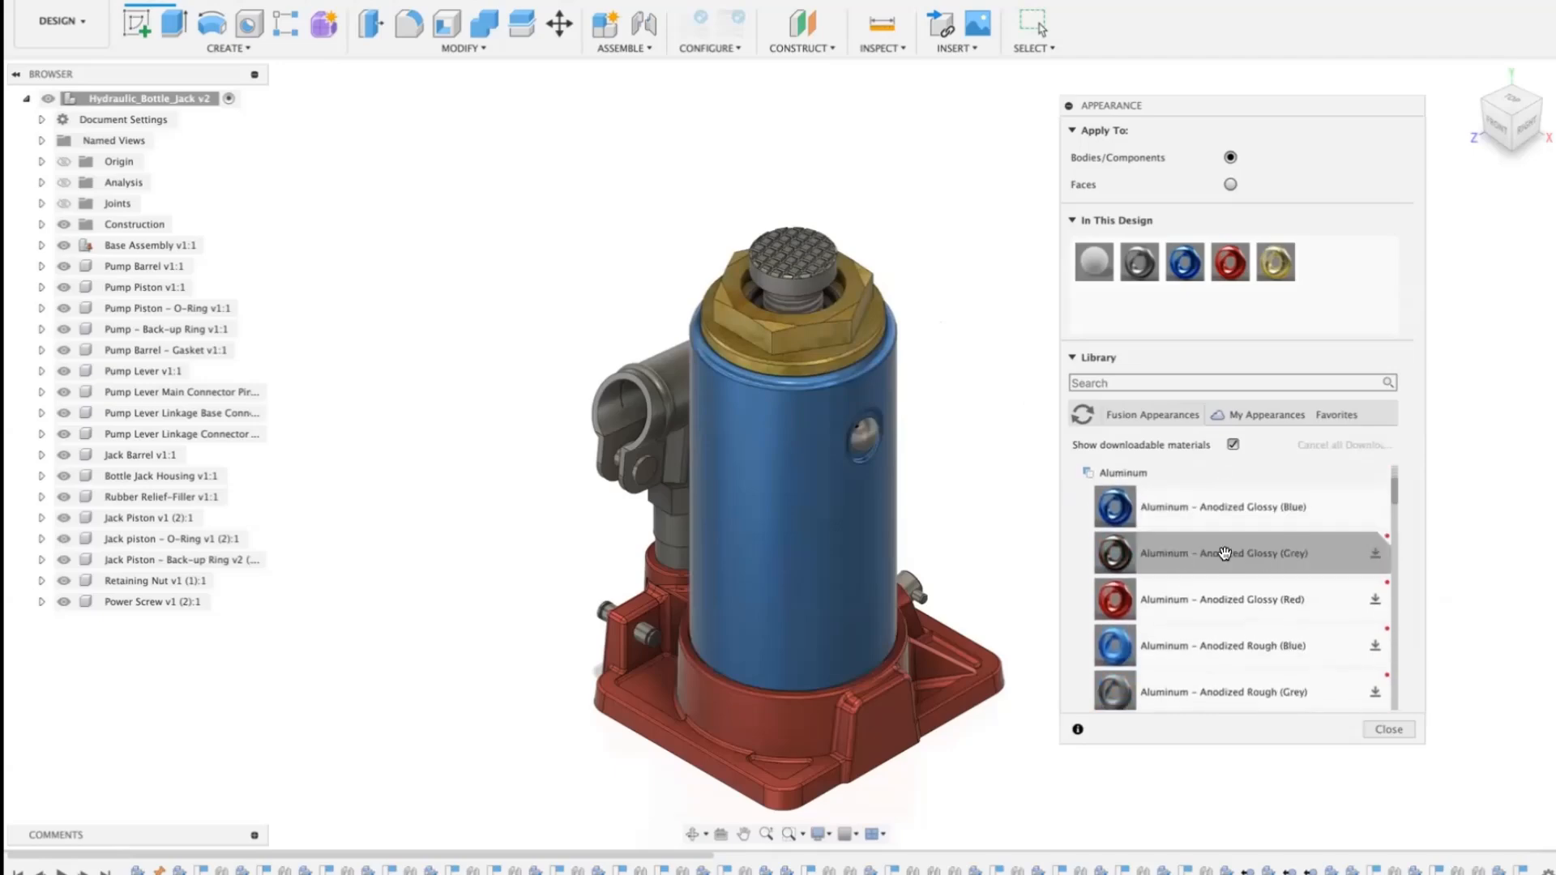
{"action": "scroll", "coordinate": [1228, 646], "scroll_direction": "down", "scroll_amount": 3}
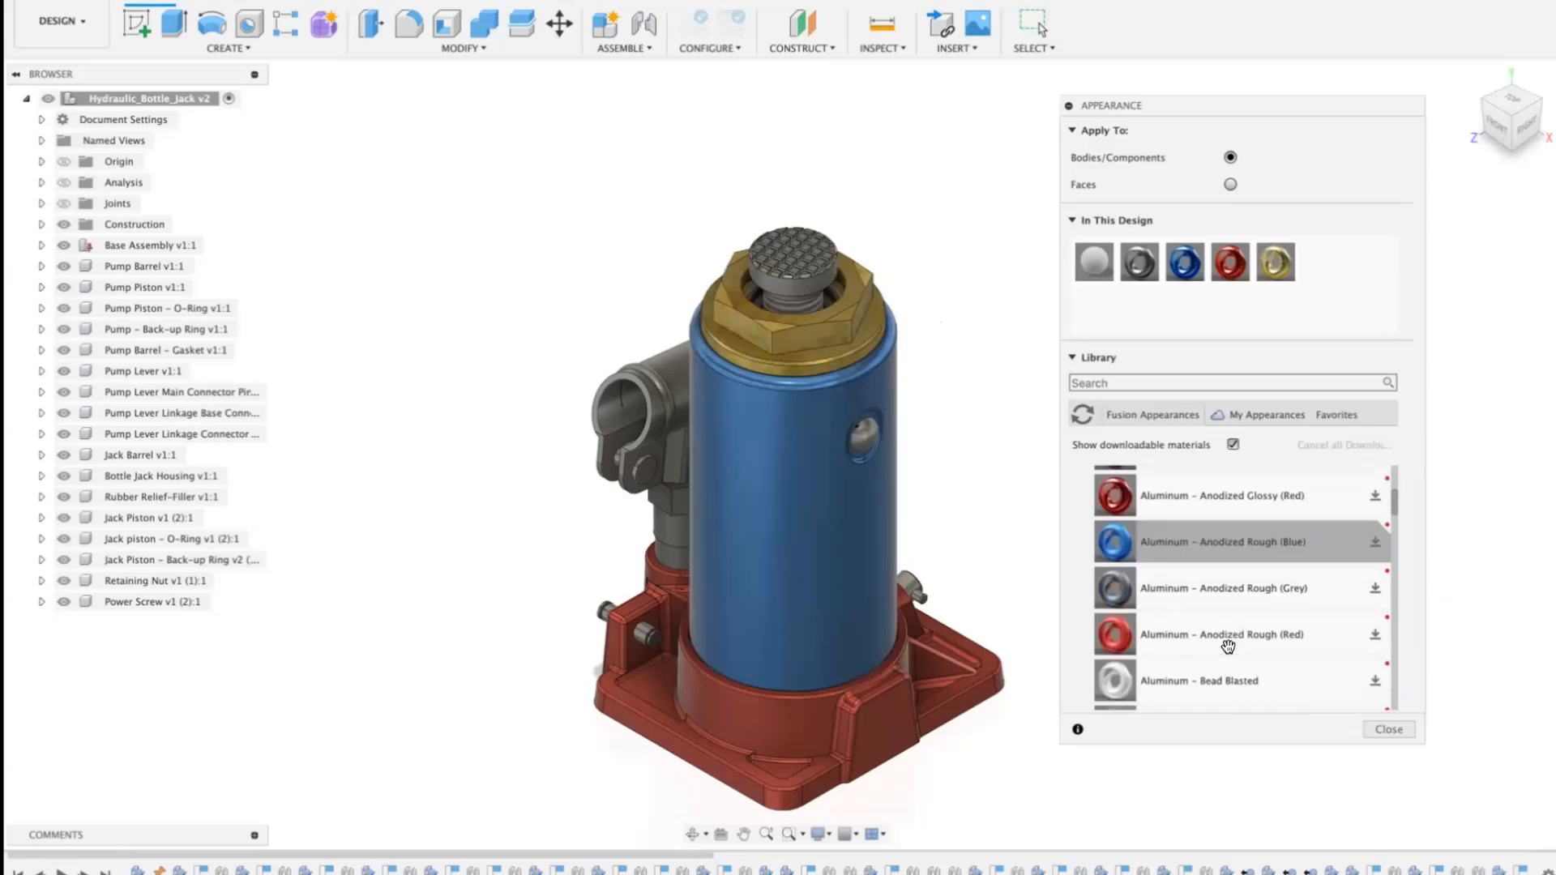
{"action": "scroll", "coordinate": [1196, 652], "scroll_direction": "down", "scroll_amount": 2}
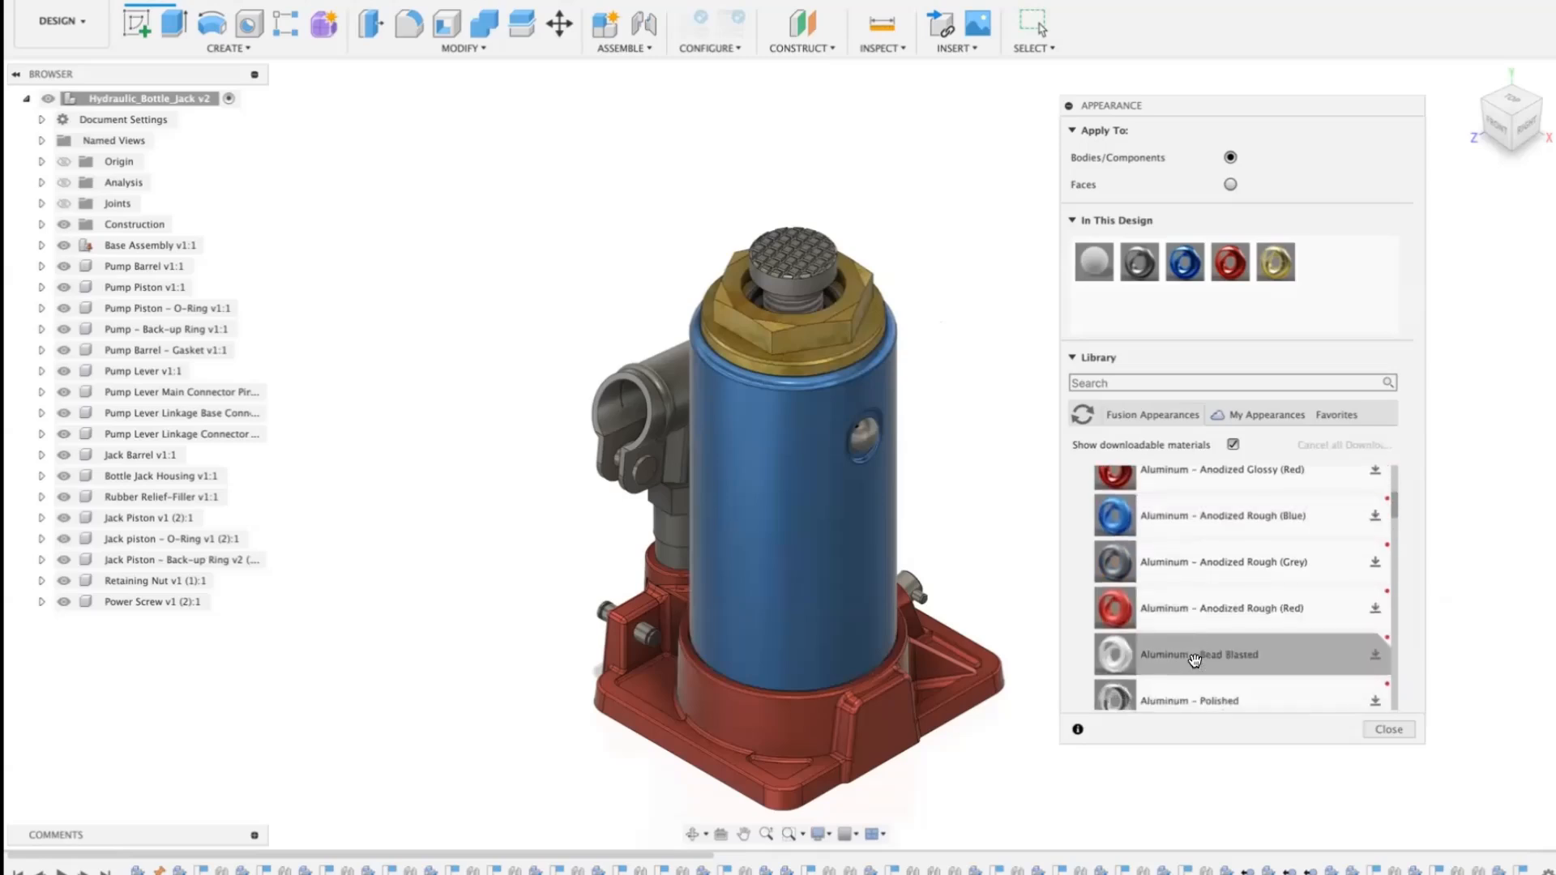
{"action": "scroll", "coordinate": [1196, 658], "scroll_direction": "up", "scroll_amount": 2}
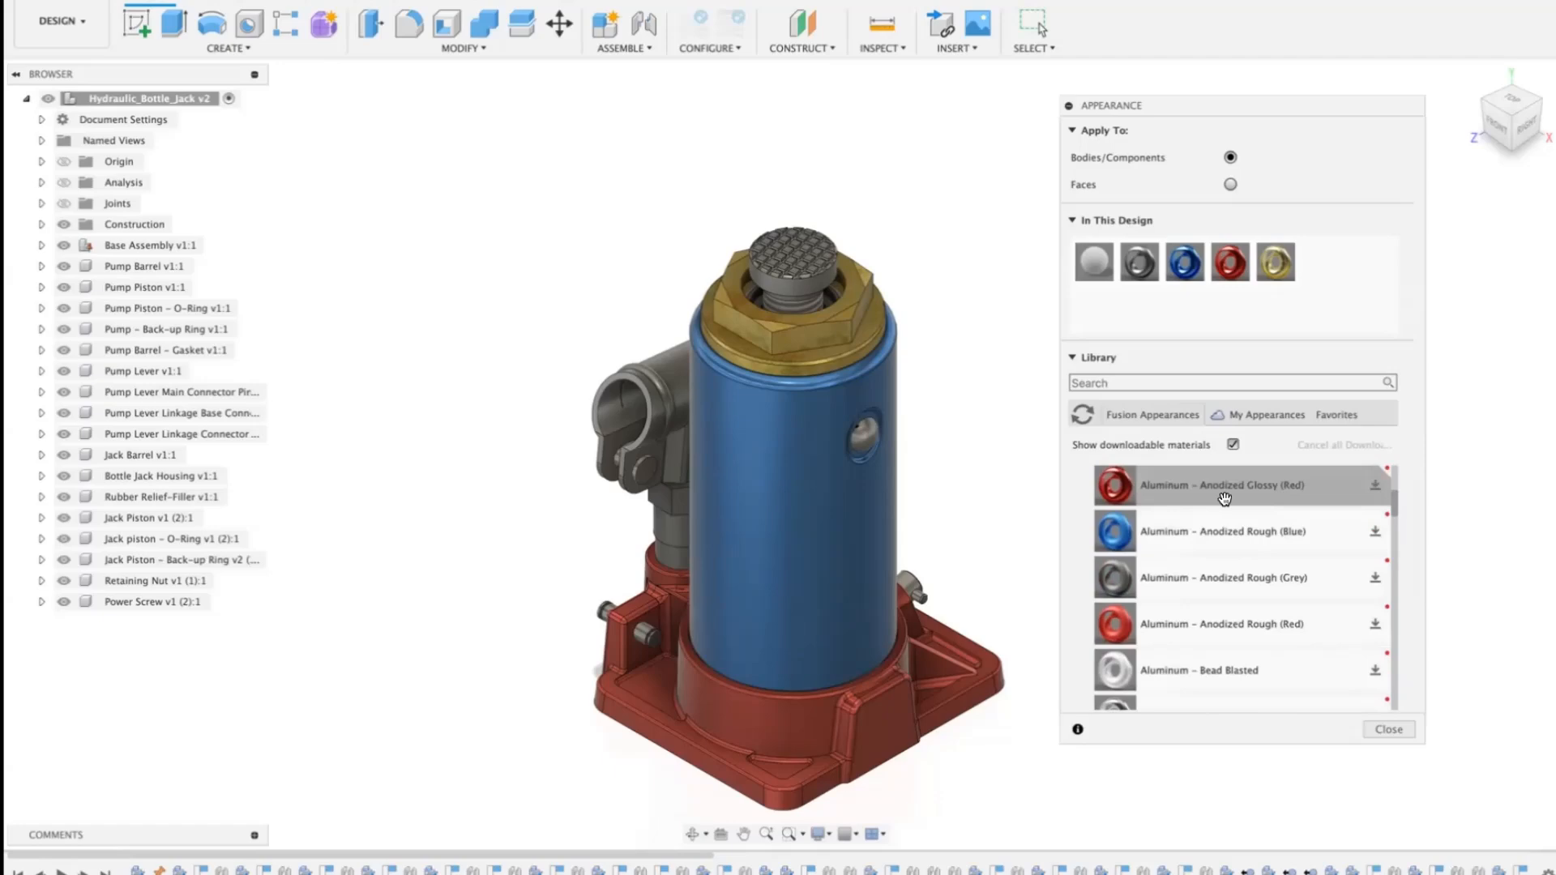
{"action": "left_click", "coordinate": [1230, 185]}
{"action": "left_click_drag", "start_coordinate": [1203, 486], "coordinate": [807, 339]}
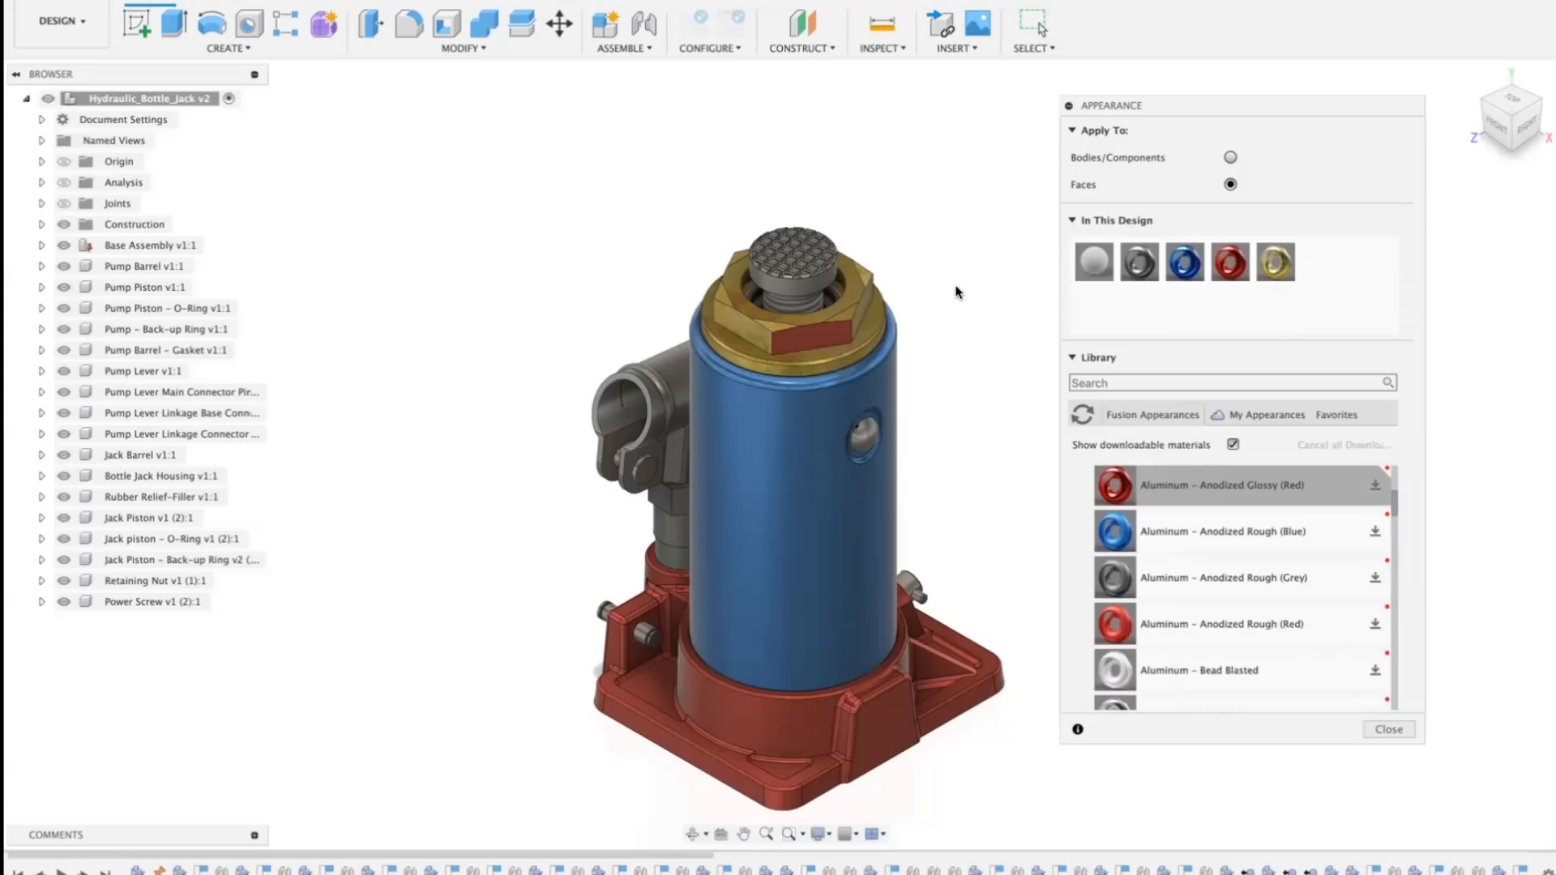
{"action": "left_click", "coordinate": [801, 491]}
{"action": "left_click", "coordinate": [965, 414]}
{"action": "left_click", "coordinate": [821, 526]}
{"action": "left_click", "coordinate": [962, 378]}
- Recolour the design's Aluminum - Anodized Glossy (Blue) appearance to light green, RGB 172, 221, 137, and open its advanced material settings
{"action": "double_click", "coordinate": [1187, 261]}
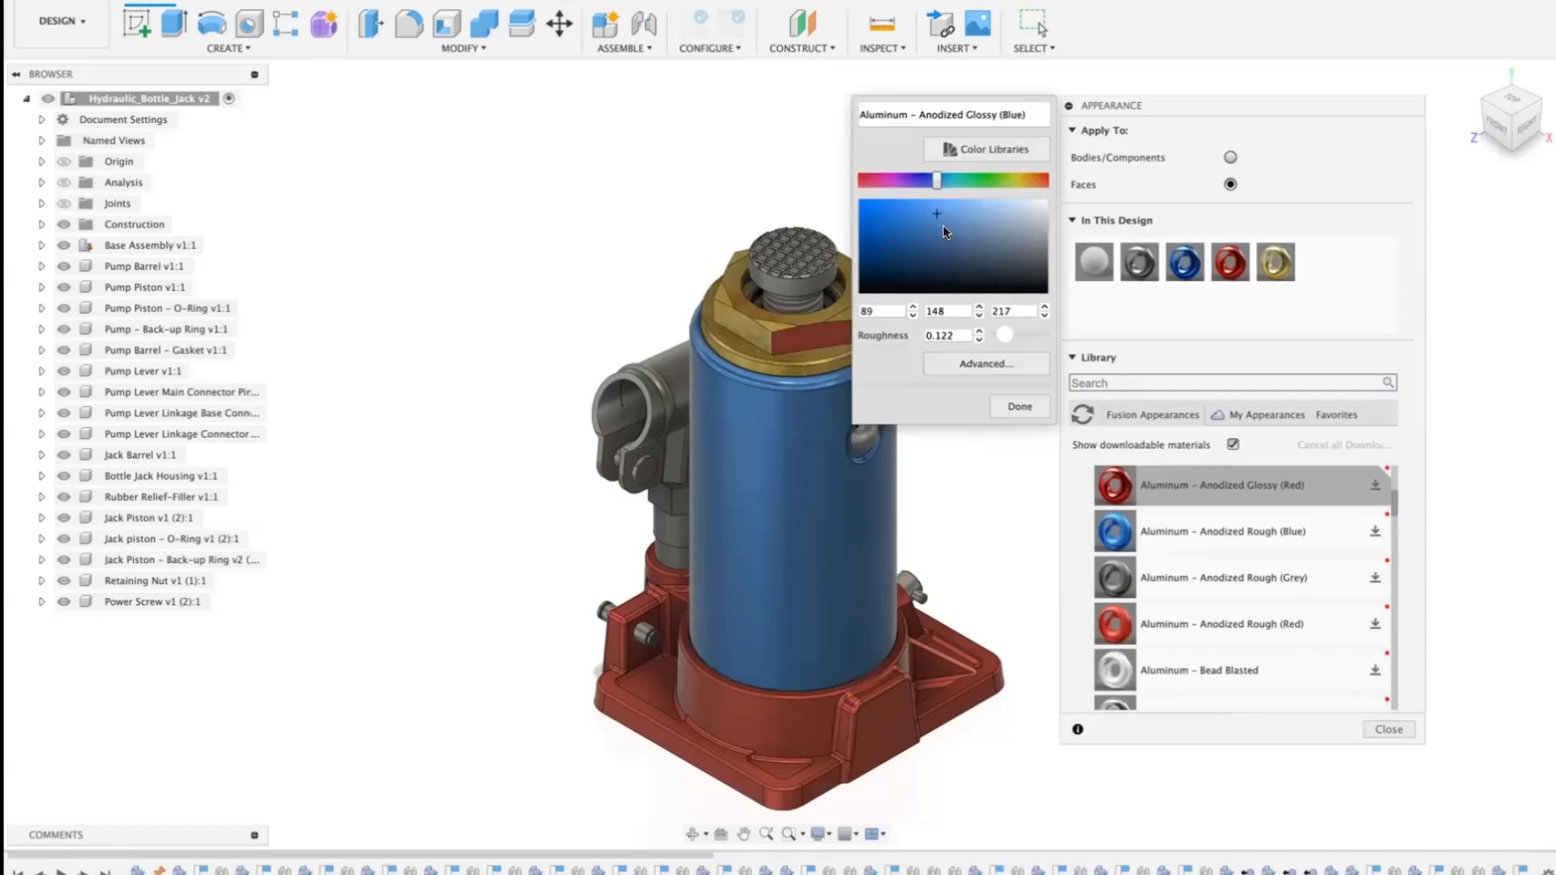
{"action": "mouse_move", "coordinate": [937, 215]}
{"action": "left_mouse_down"}
{"action": "mouse_move", "coordinate": [1022, 213]}
{"action": "mouse_move", "coordinate": [989, 210]}
{"action": "left_mouse_up"}
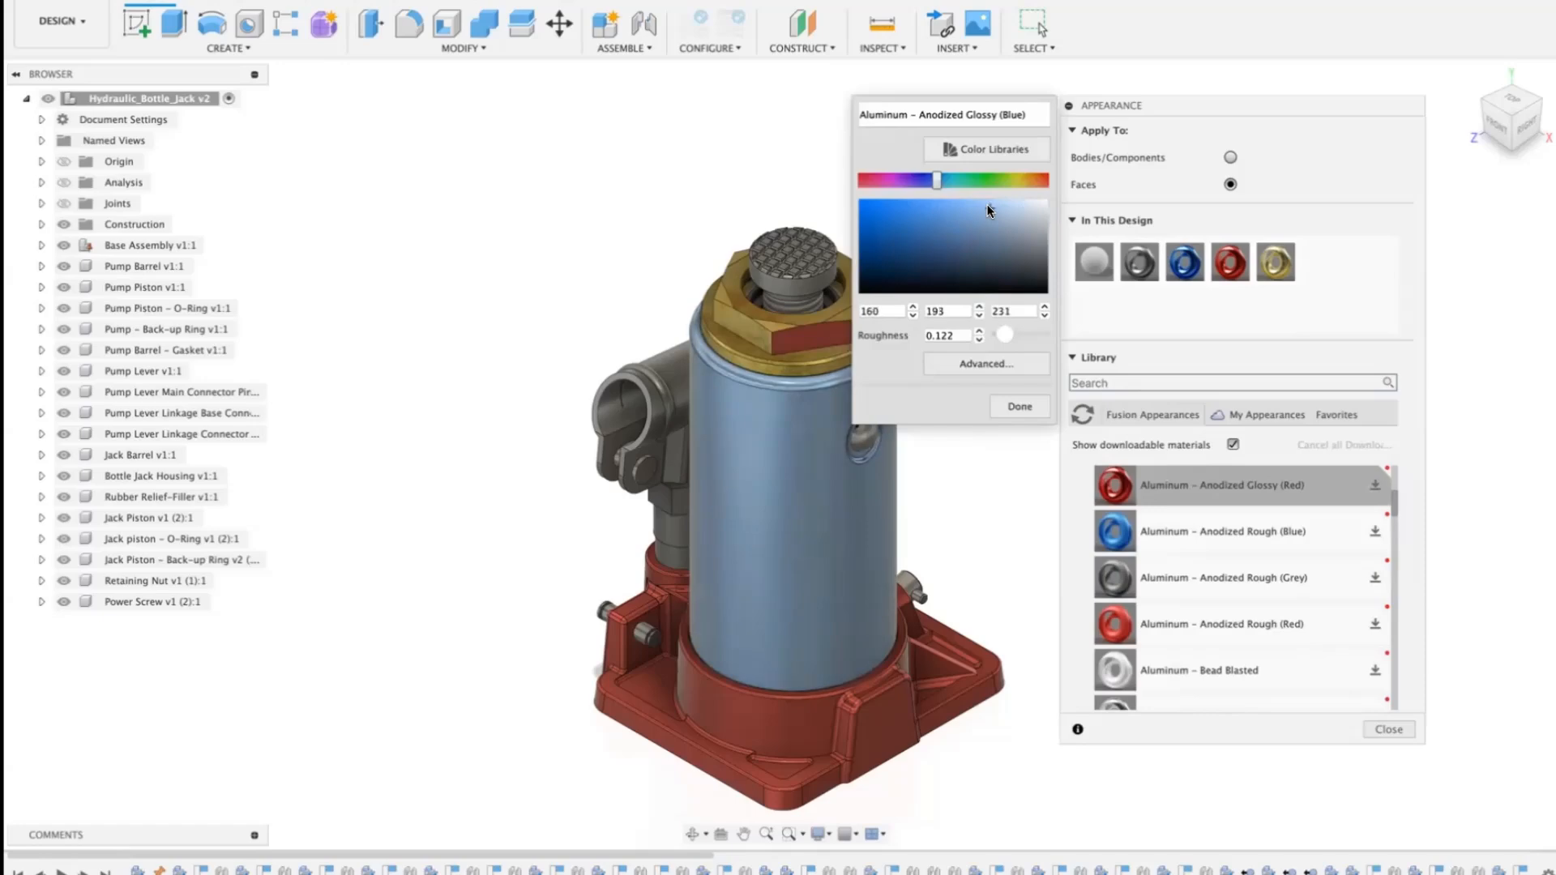
{"action": "mouse_move", "coordinate": [984, 205]}
{"action": "left_mouse_down"}
{"action": "mouse_move", "coordinate": [948, 182]}
{"action": "mouse_move", "coordinate": [1011, 183]}
{"action": "mouse_move", "coordinate": [996, 184]}
{"action": "left_mouse_up"}
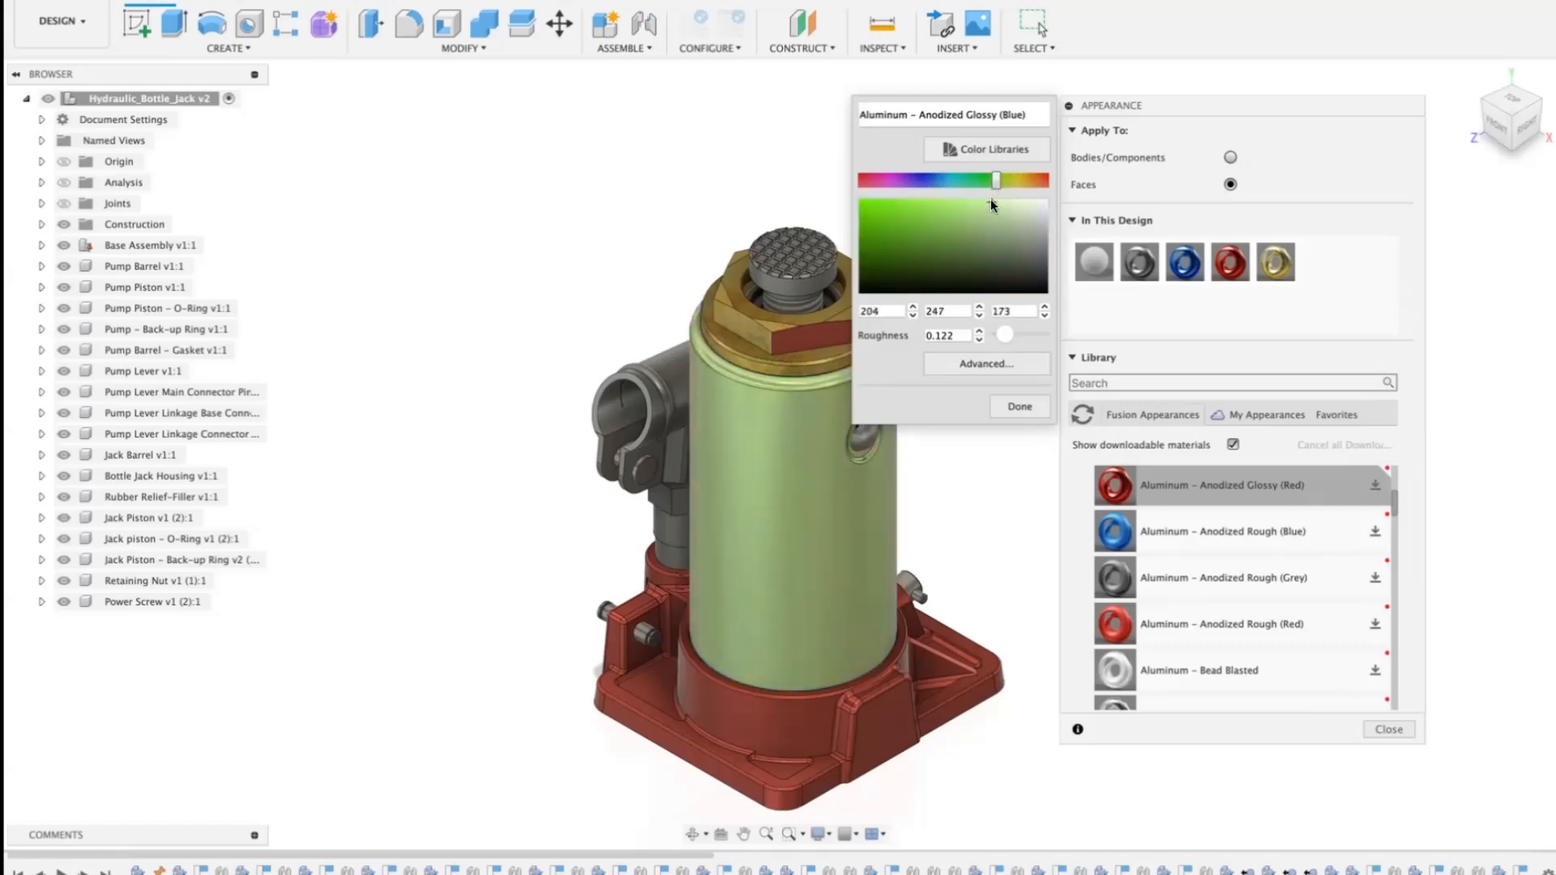
{"action": "left_click", "coordinate": [973, 207]}
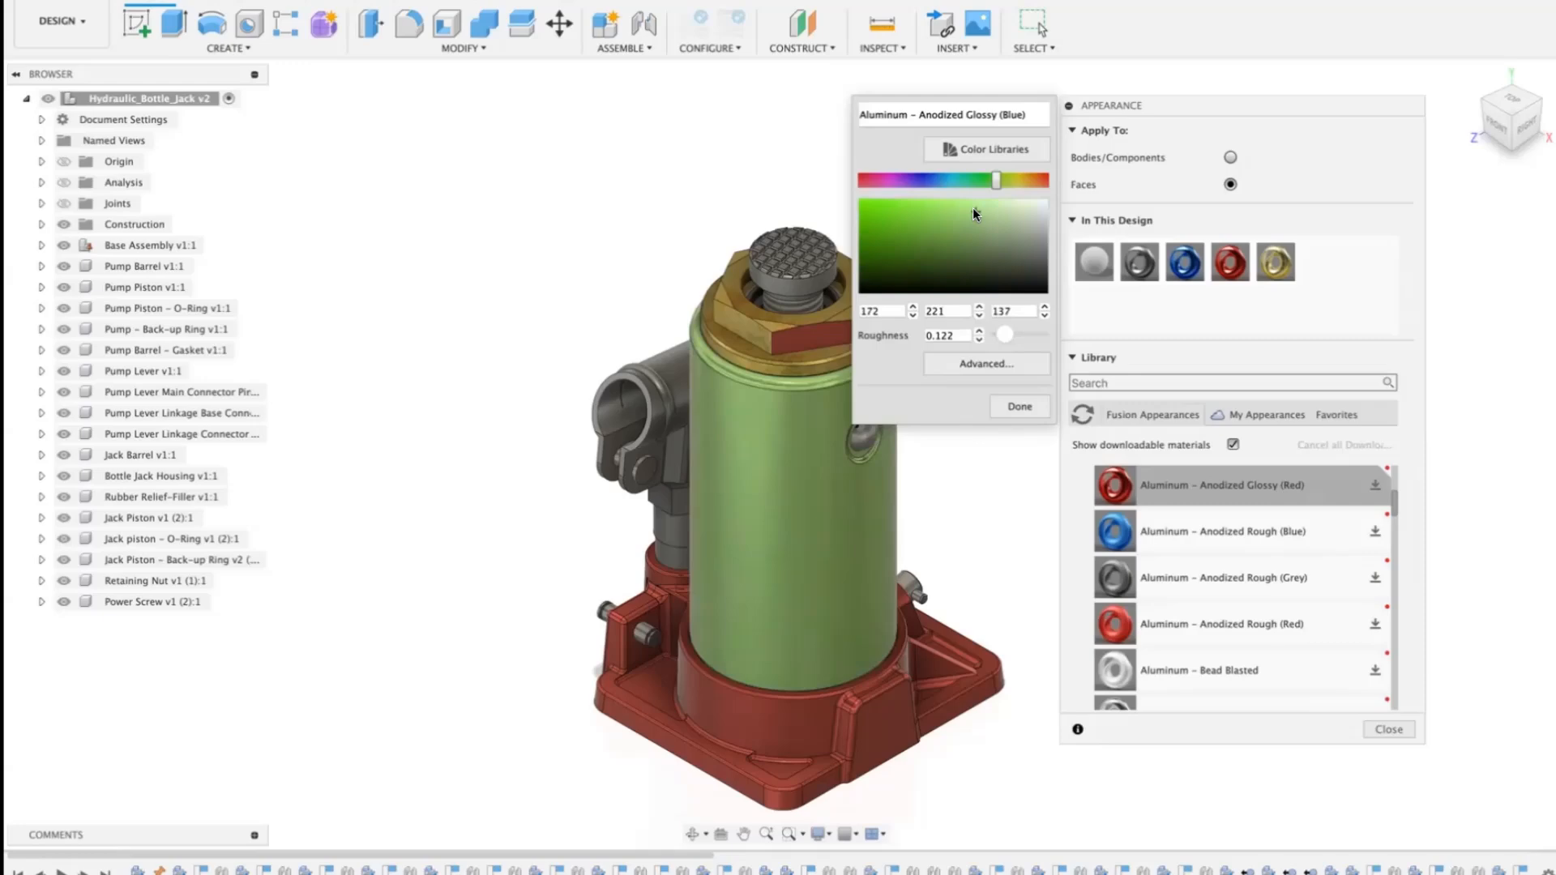
{"action": "left_click", "coordinate": [993, 358]}
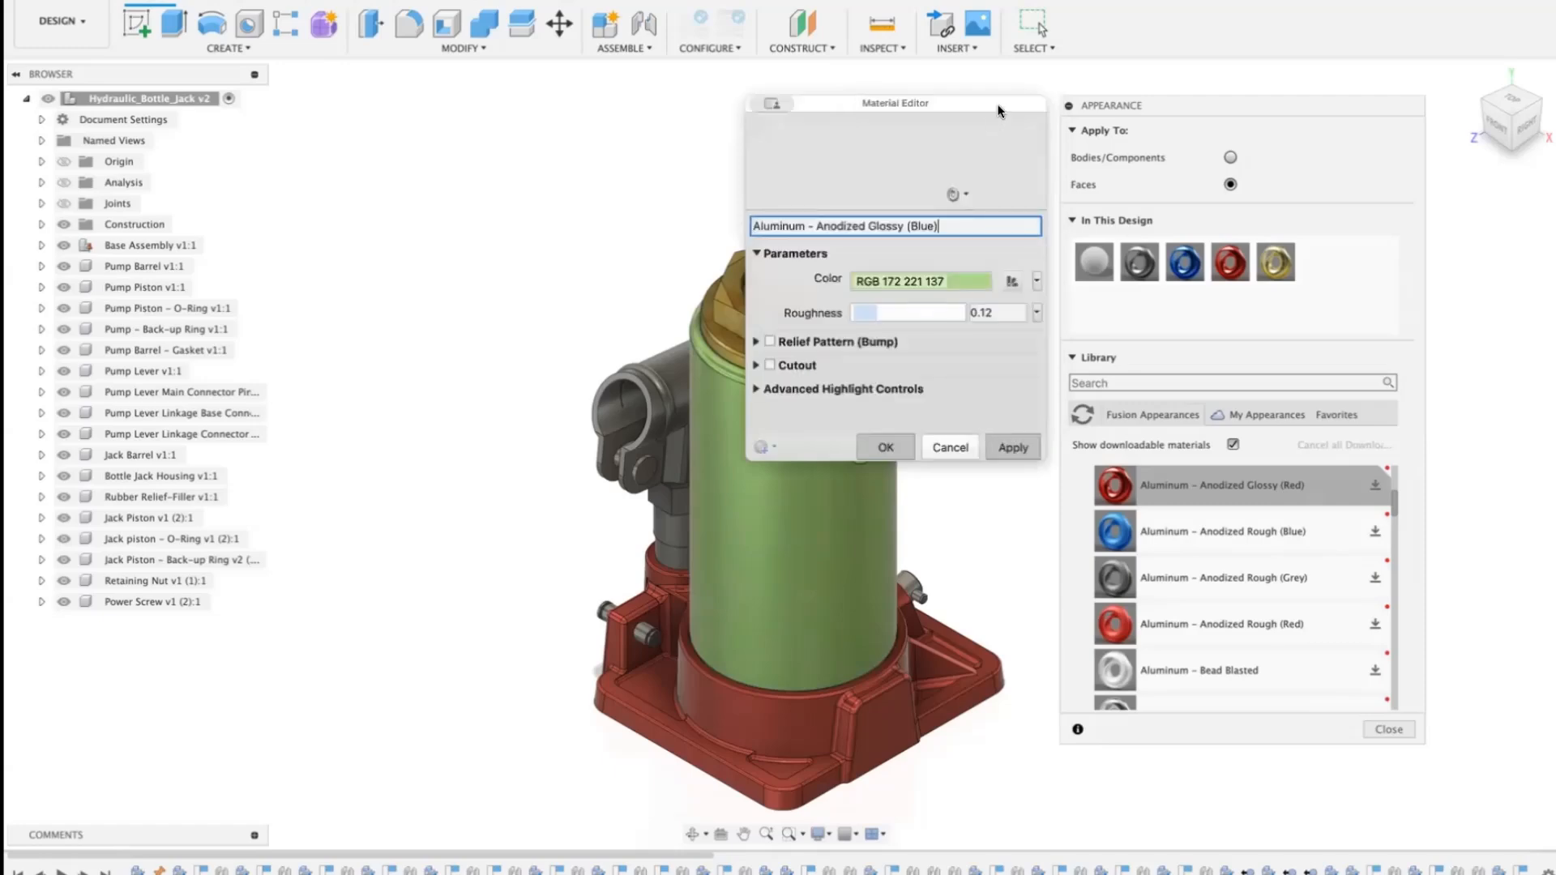
- Replace the light green colour of the Aluminum - Anodized Glossy (Blue) material with the Space Age Clock image from the Desktop folder
{"action": "left_click_drag", "start_coordinate": [999, 111], "coordinate": [1233, 120]}
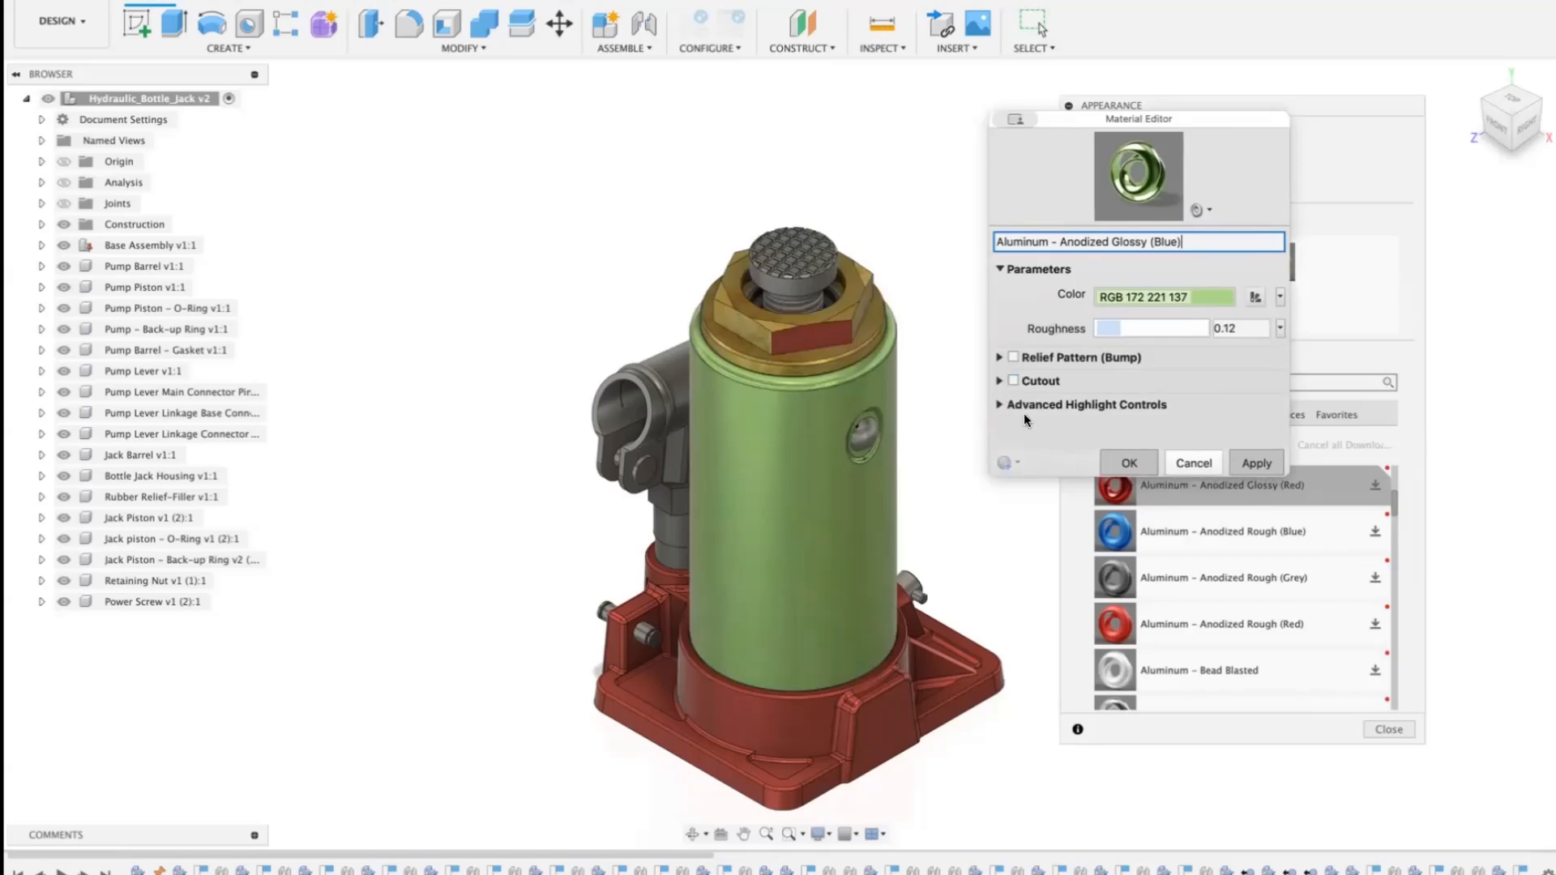
{"action": "left_click", "coordinate": [1280, 297]}
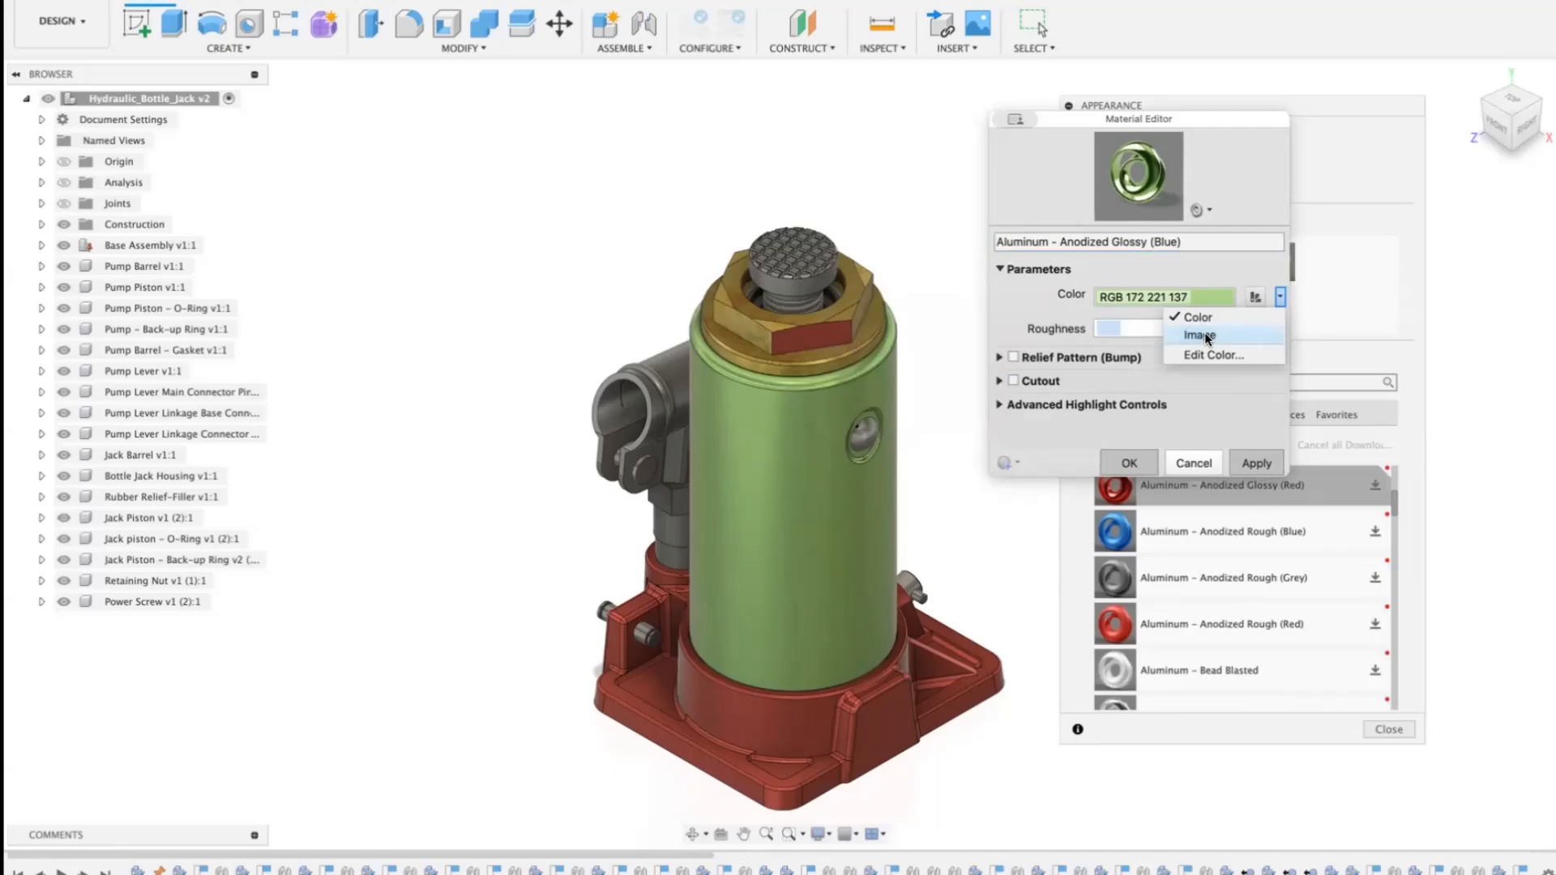
{"action": "left_click", "coordinate": [1203, 334]}
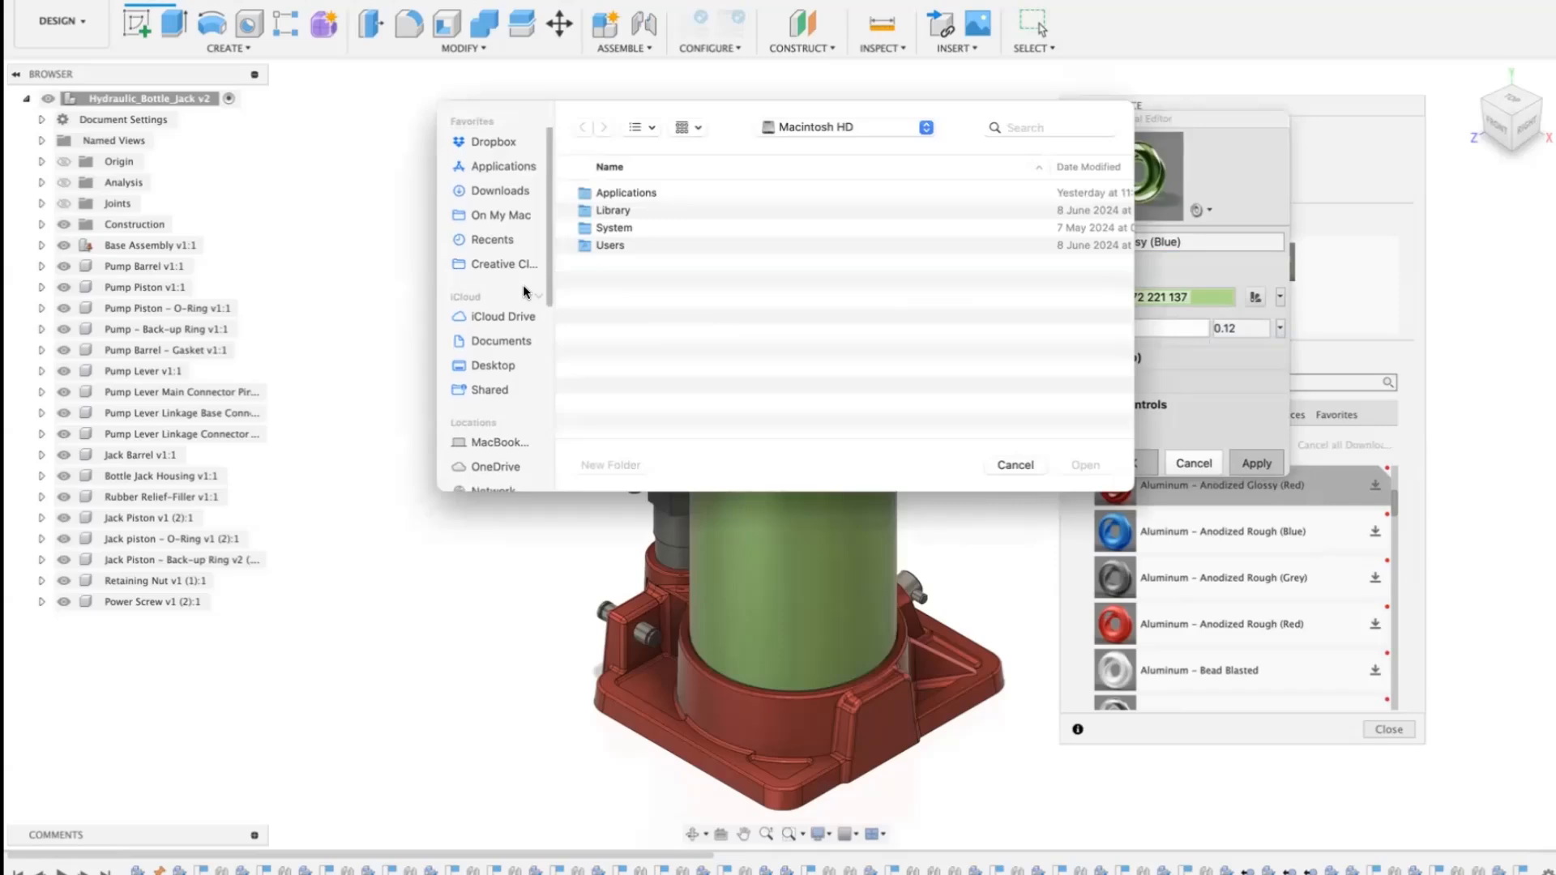
{"action": "left_click", "coordinate": [492, 362]}
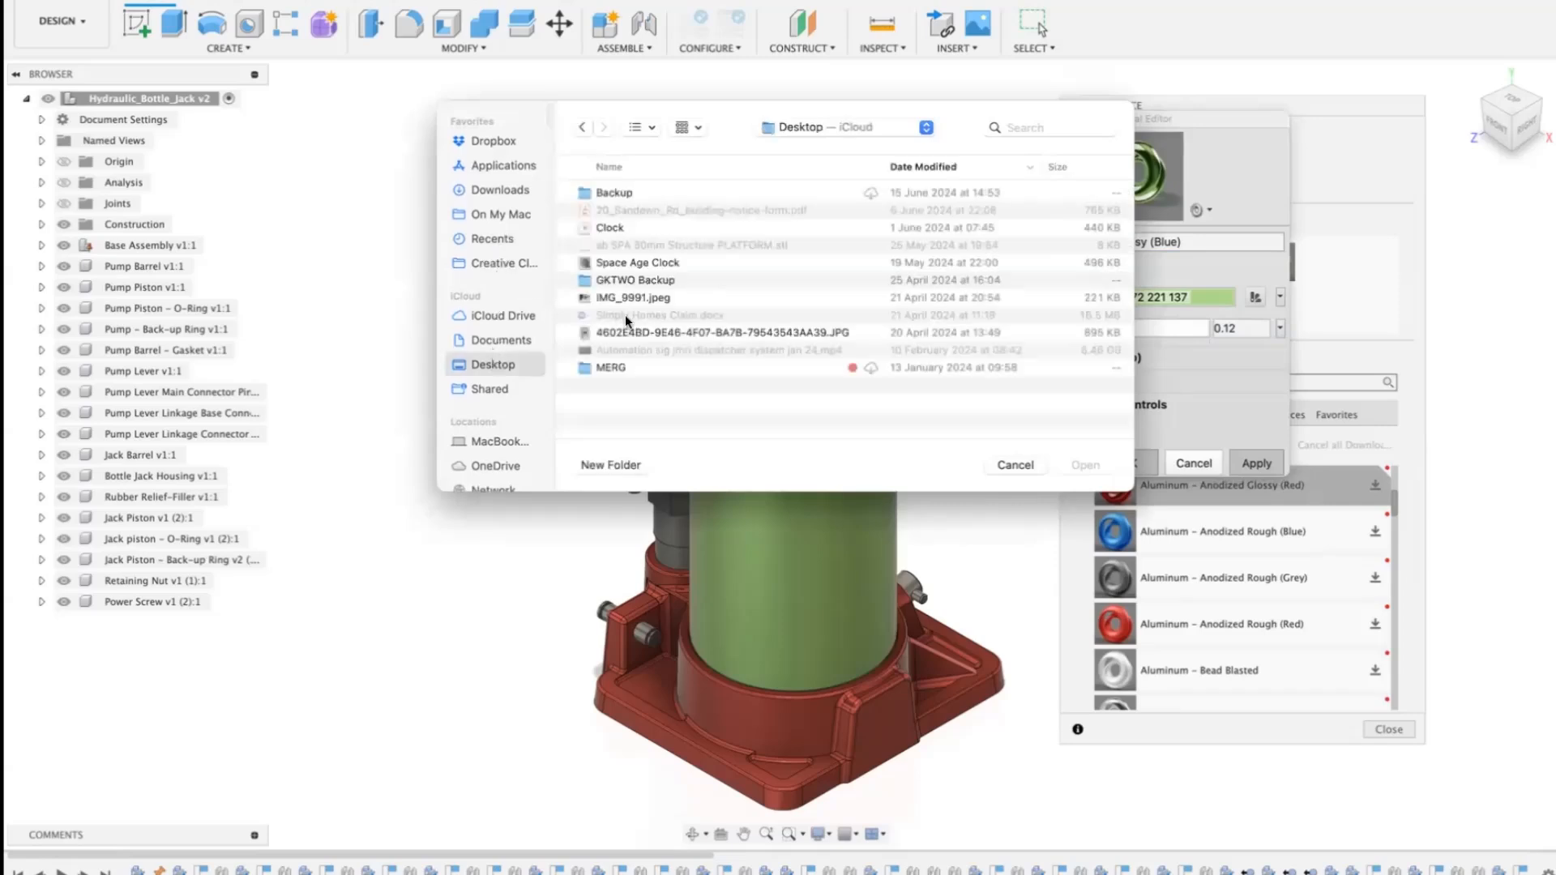
{"action": "left_click", "coordinate": [650, 264]}
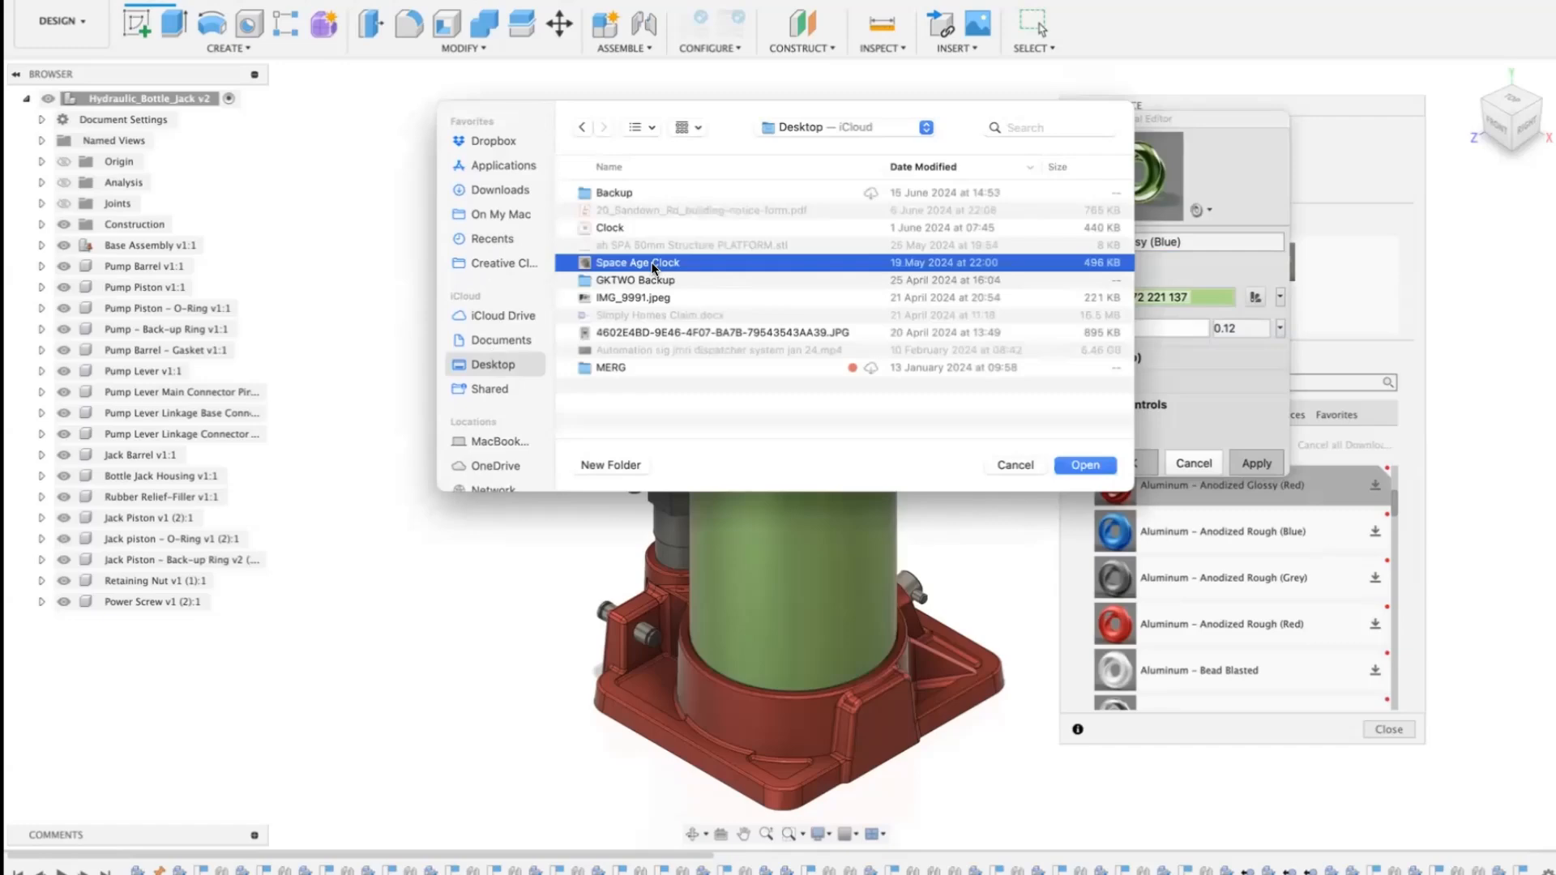
{"action": "left_click", "coordinate": [1084, 465]}
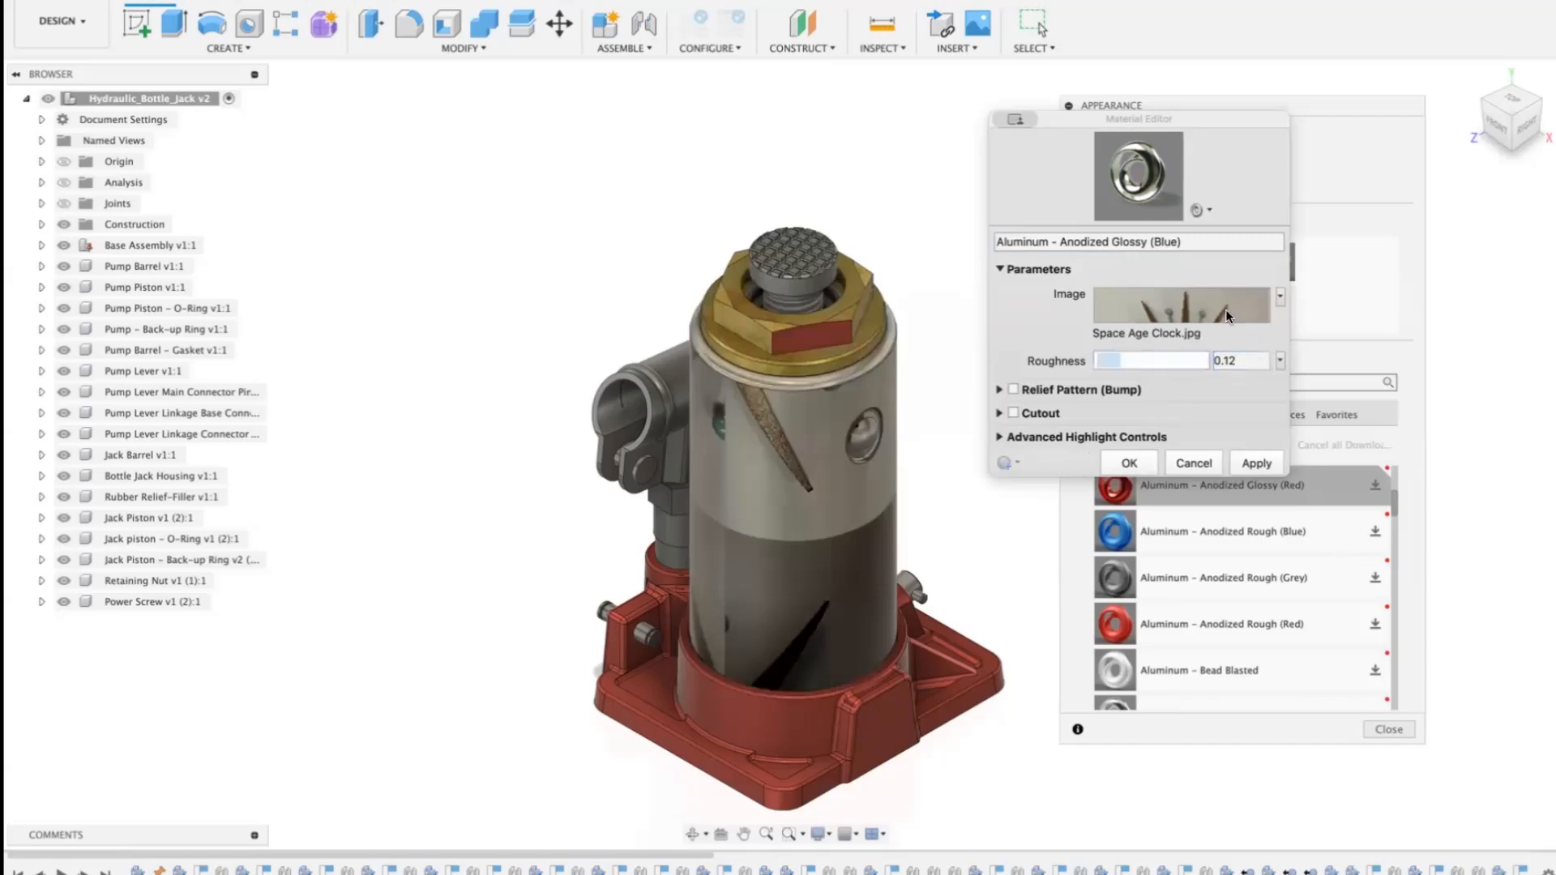
- Edit the Space Age Clock image texture and set its sample size to 30 mm width and 30 mm height
{"action": "scroll", "coordinate": [1225, 309], "scroll_direction": "down", "scroll_amount": 1}
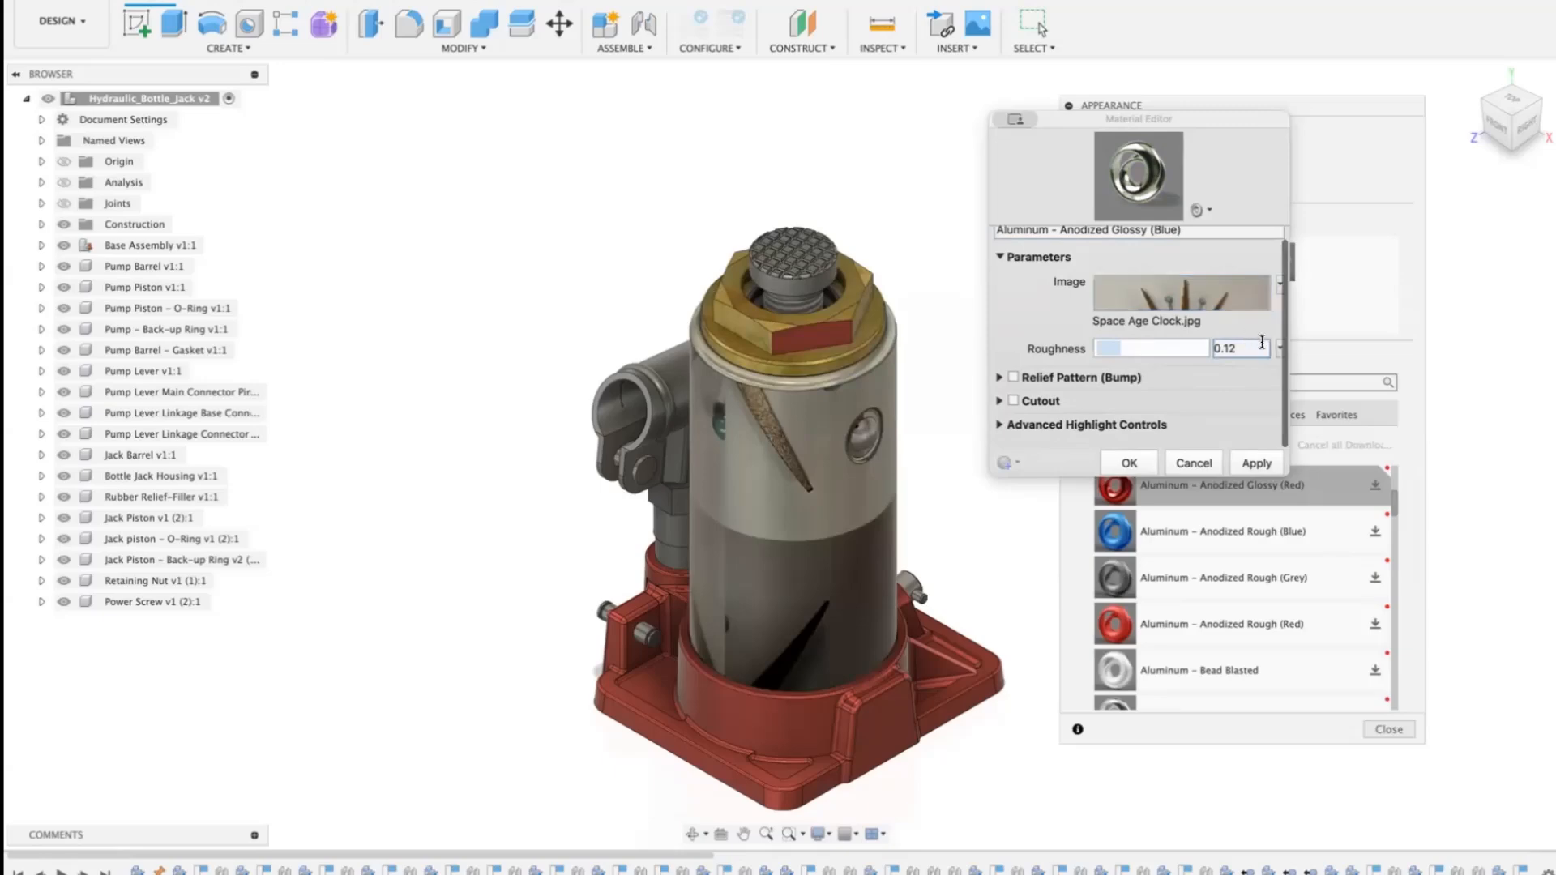
{"action": "left_click_drag", "start_coordinate": [1293, 478], "coordinate": [1496, 646]}
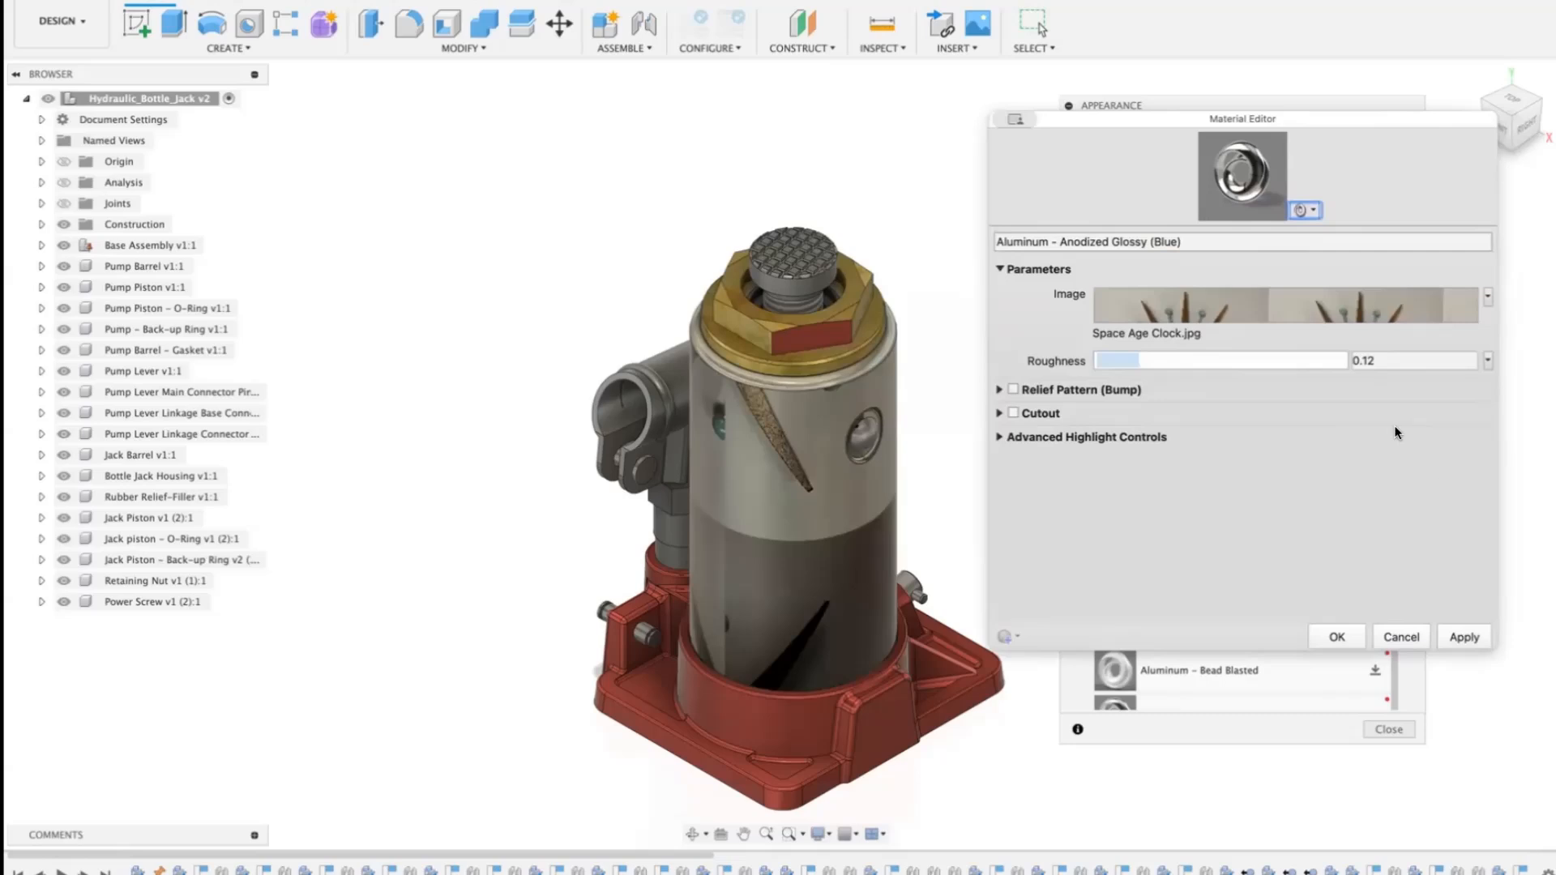
{"action": "left_click", "coordinate": [1487, 295]}
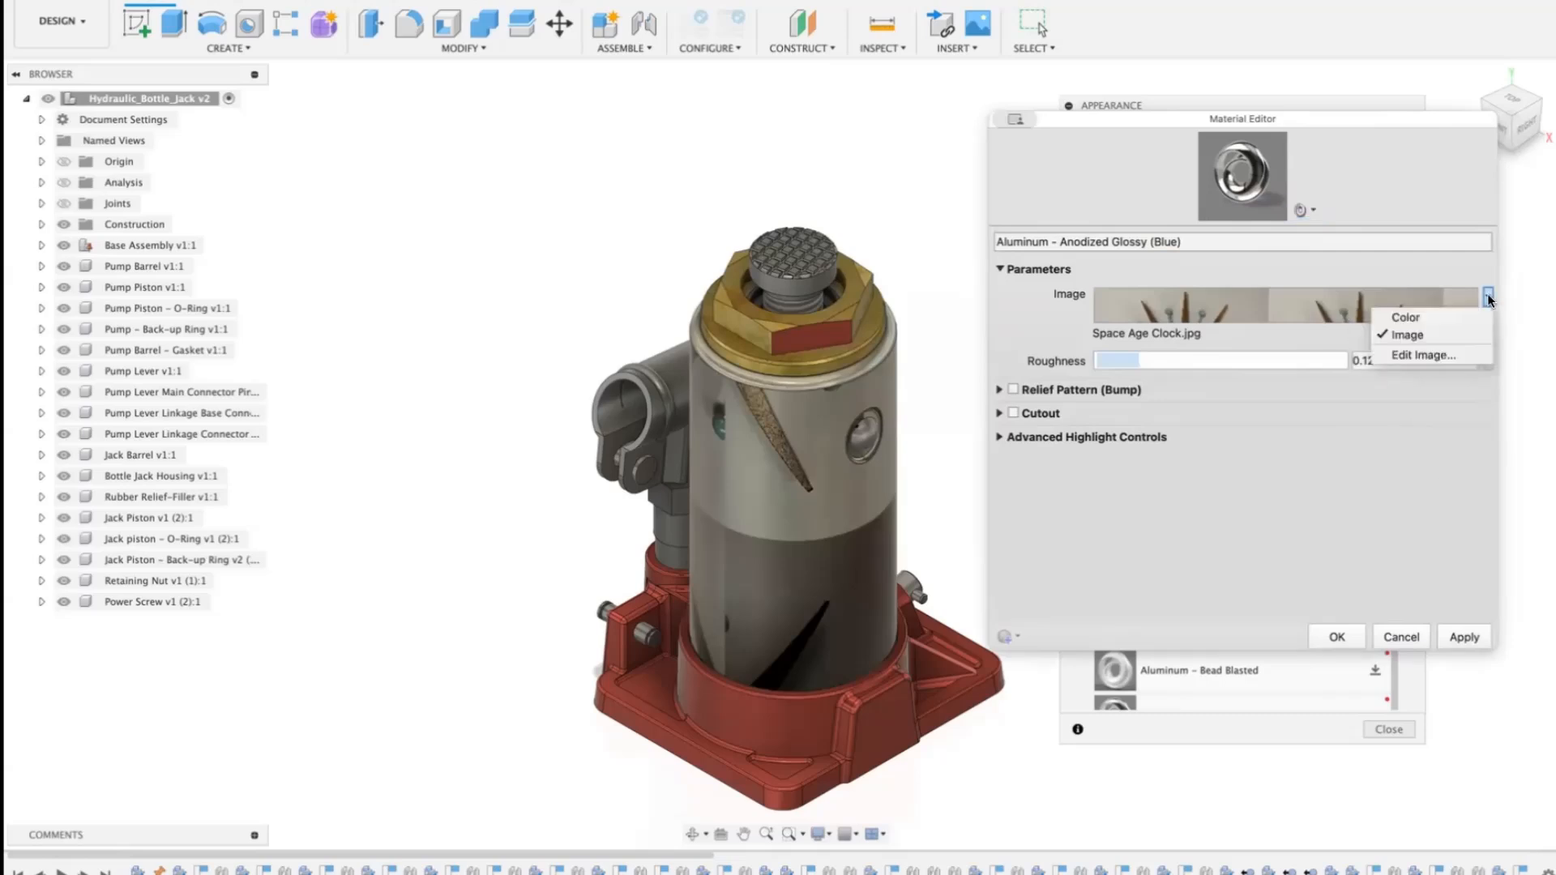
{"action": "left_click", "coordinate": [1408, 357]}
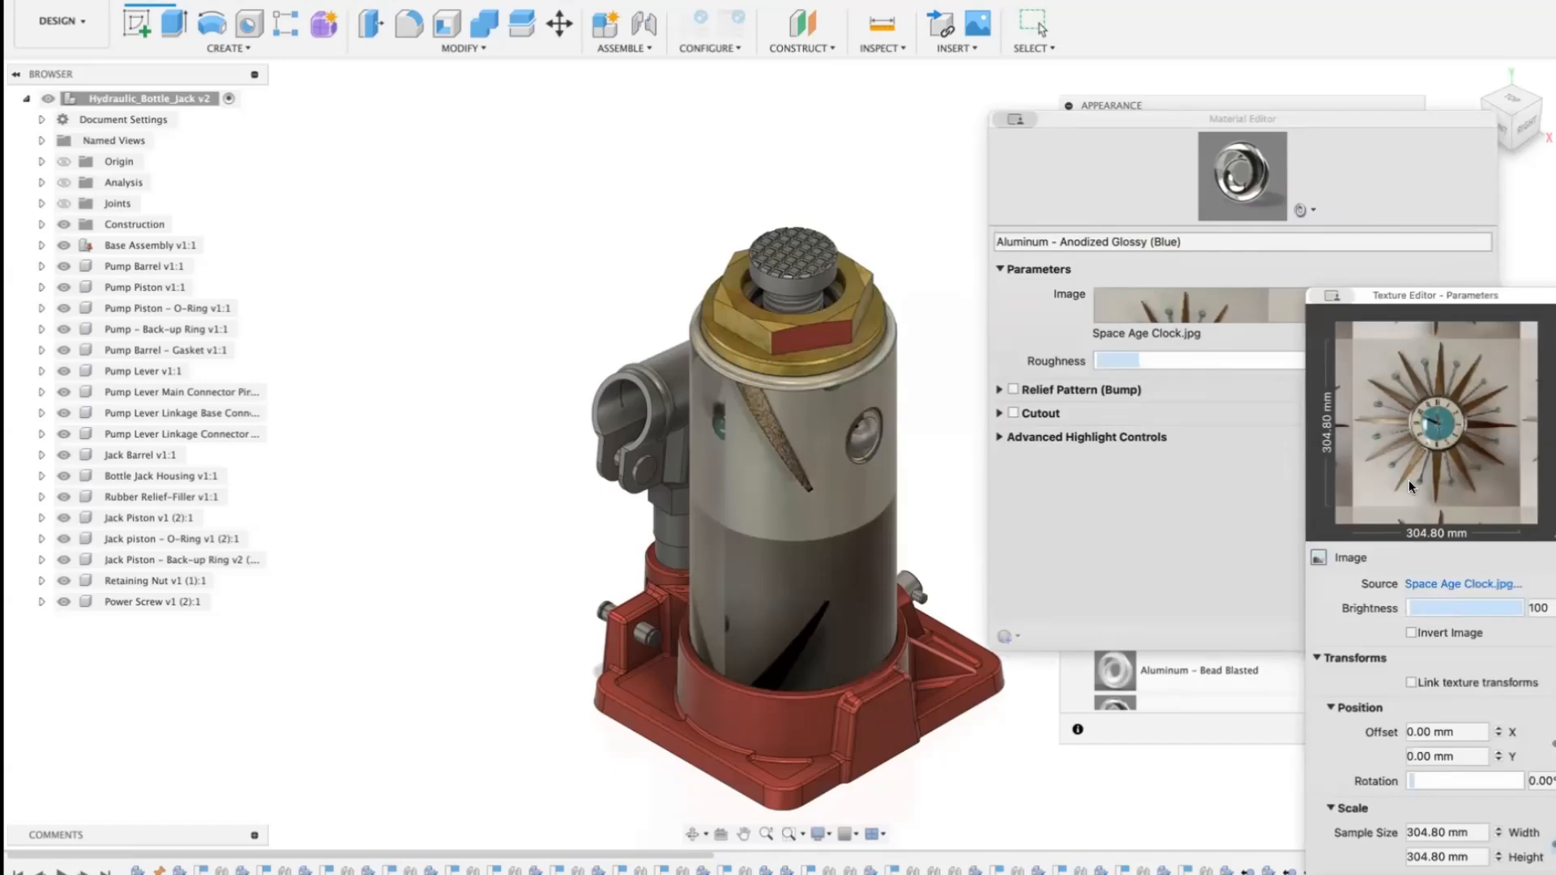
{"action": "left_click_drag", "start_coordinate": [1461, 294], "coordinate": [1262, 115]}
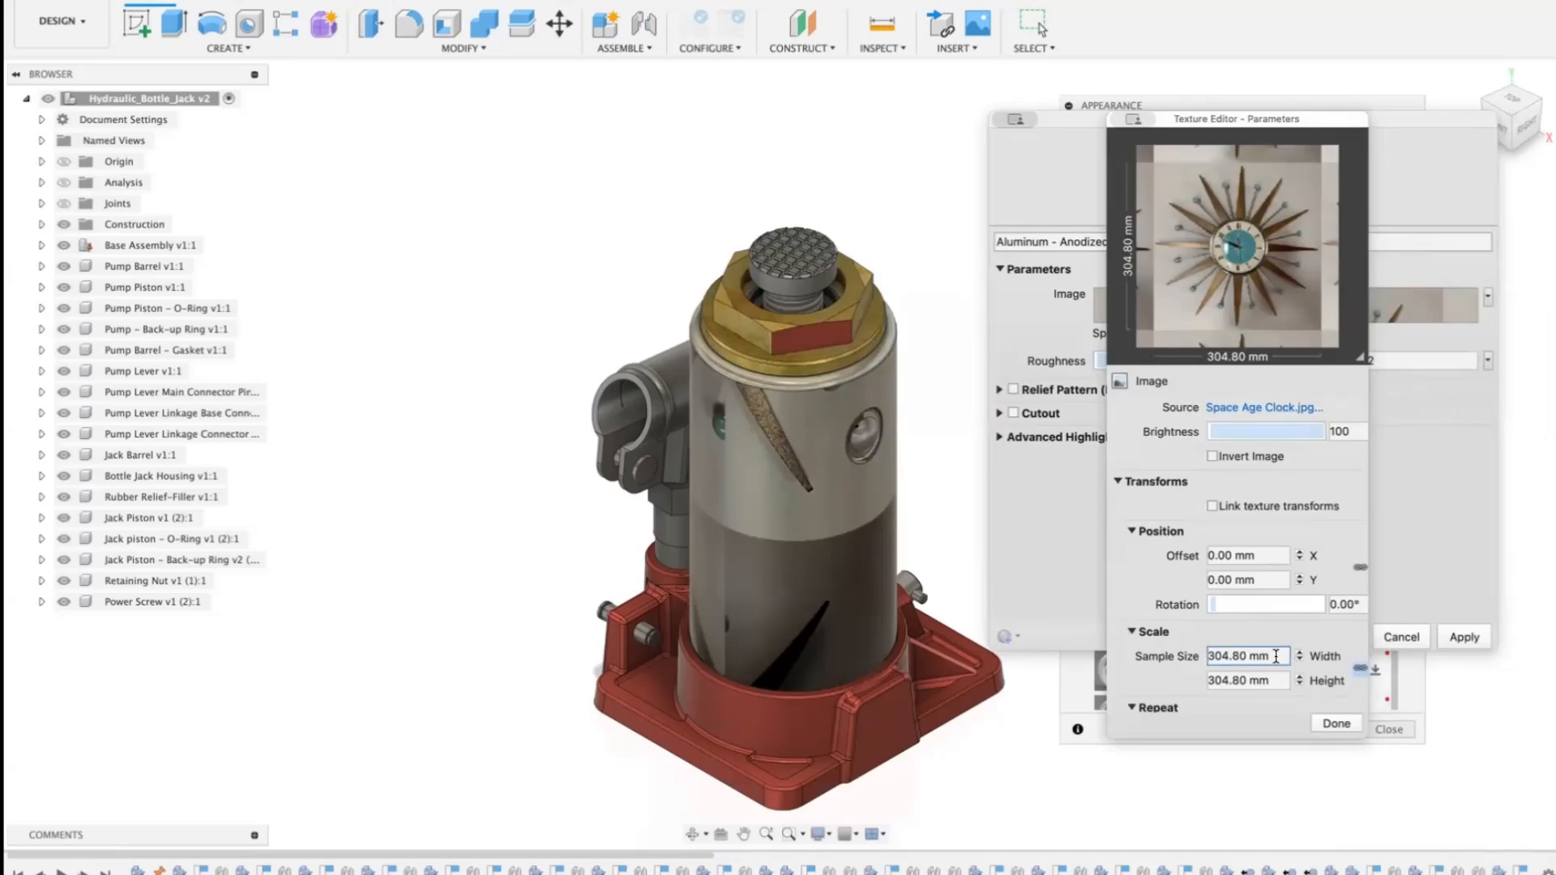
{"action": "mouse_move", "coordinate": [1277, 655]}
{"action": "left_mouse_down"}
{"action": "mouse_move", "coordinate": [1182, 654]}
{"action": "mouse_move", "coordinate": [1289, 653]}
{"action": "left_mouse_up"}
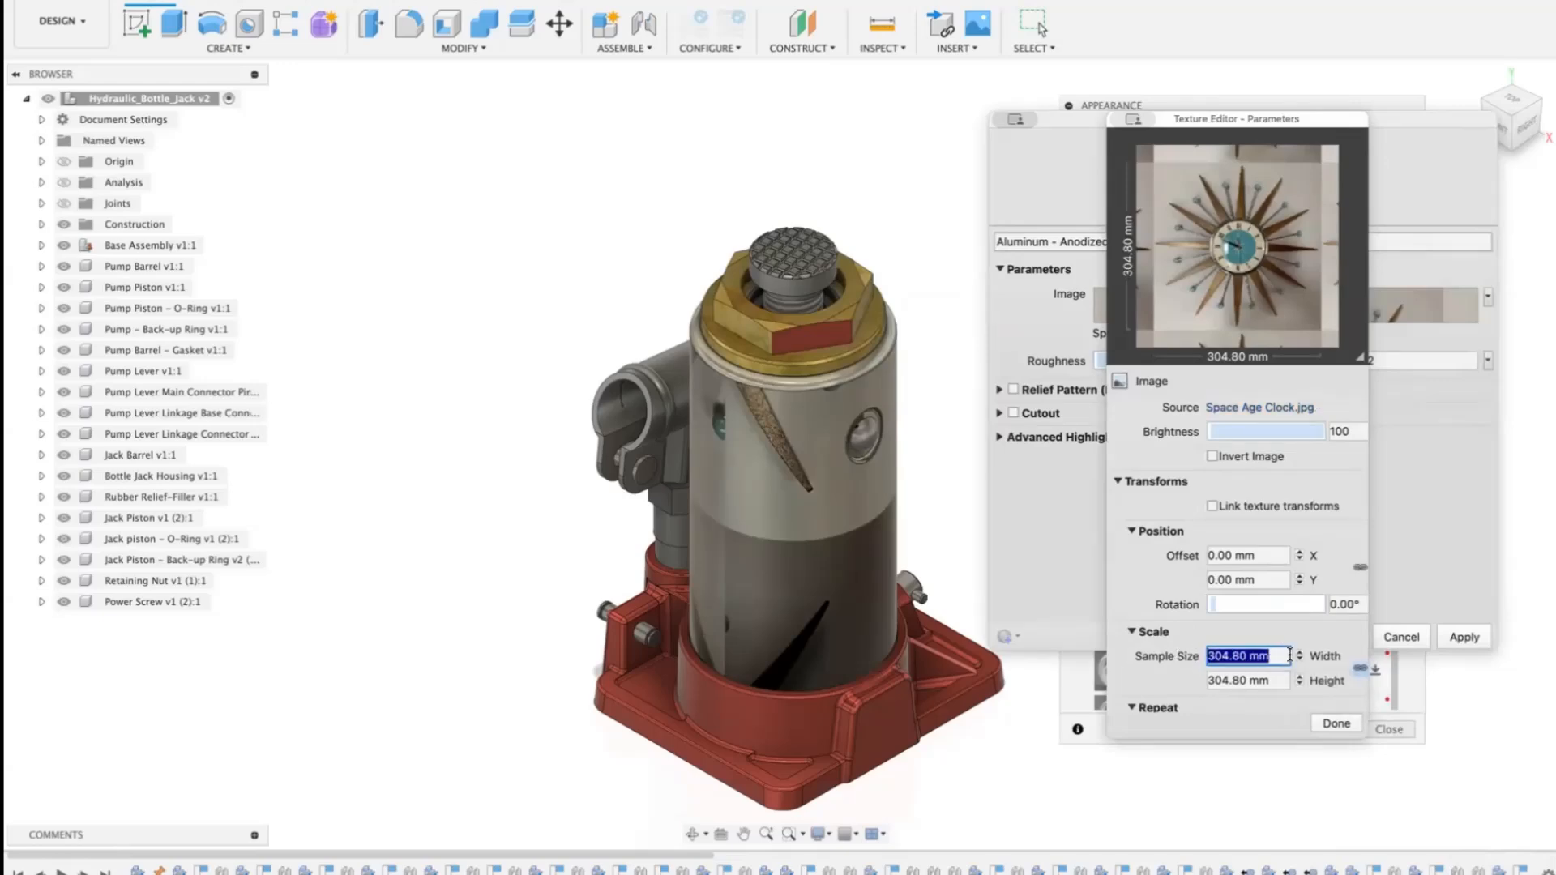
{"action": "type", "text": "30"}
{"action": "key", "text": "Tab"}
{"action": "type", "text": "30"}
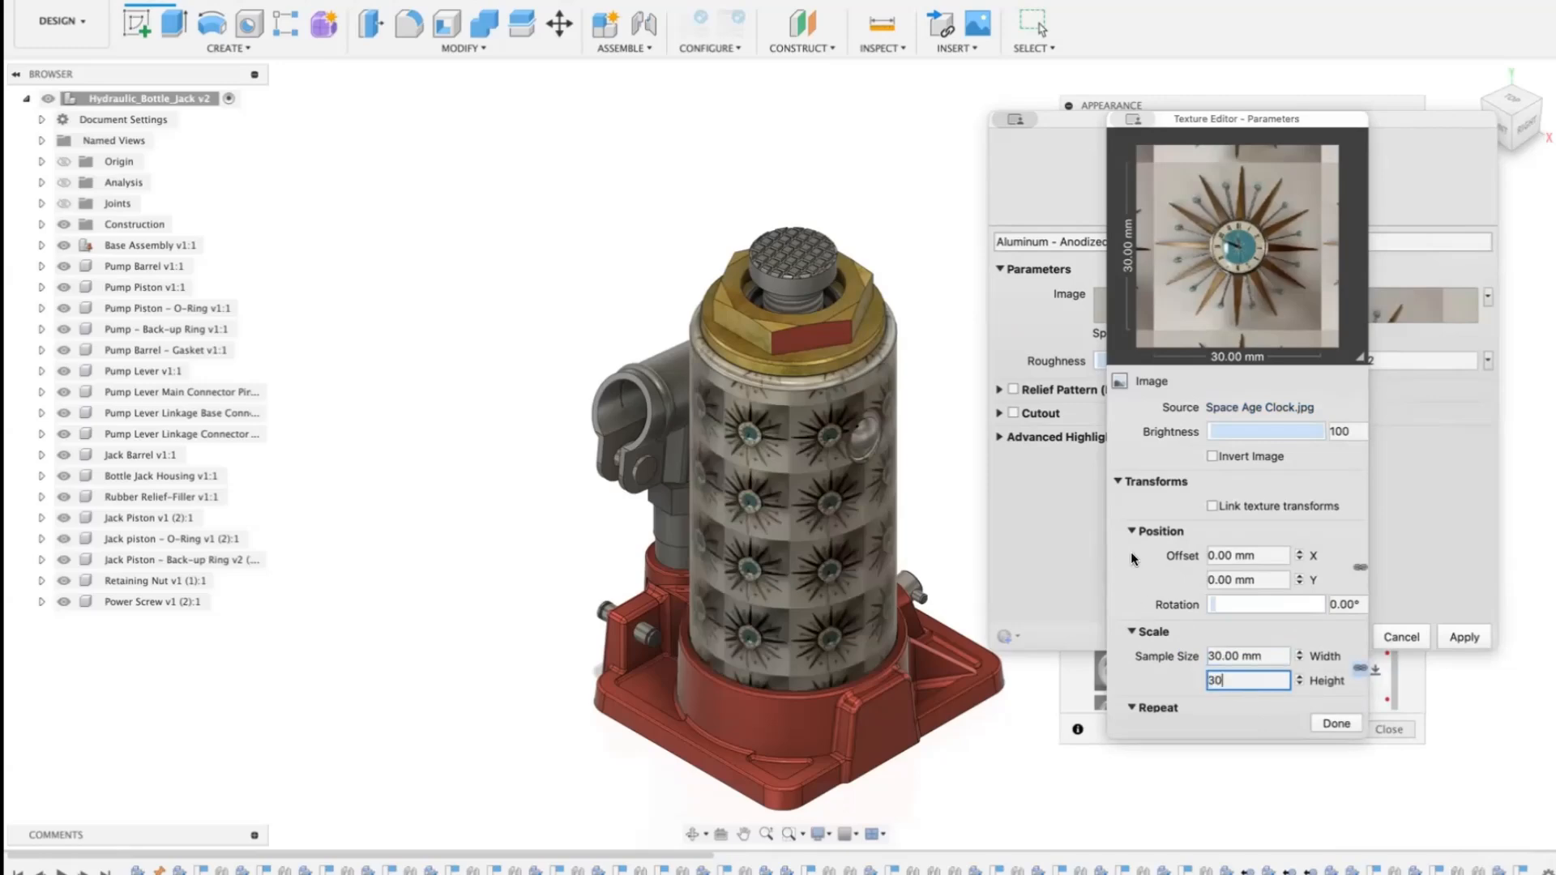
{"action": "key", "text": "Return"}
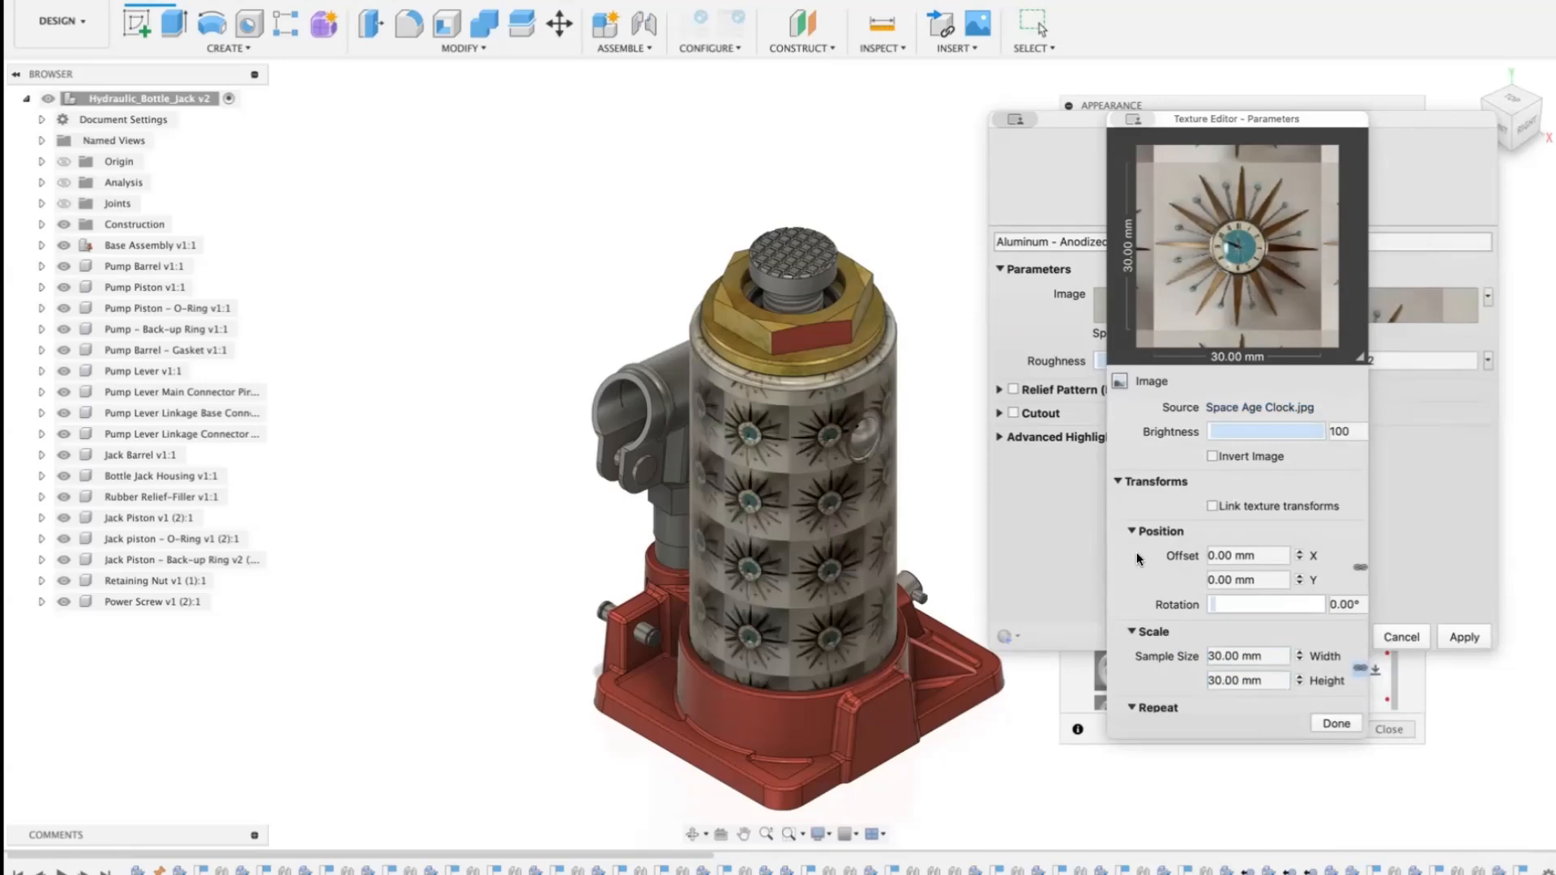